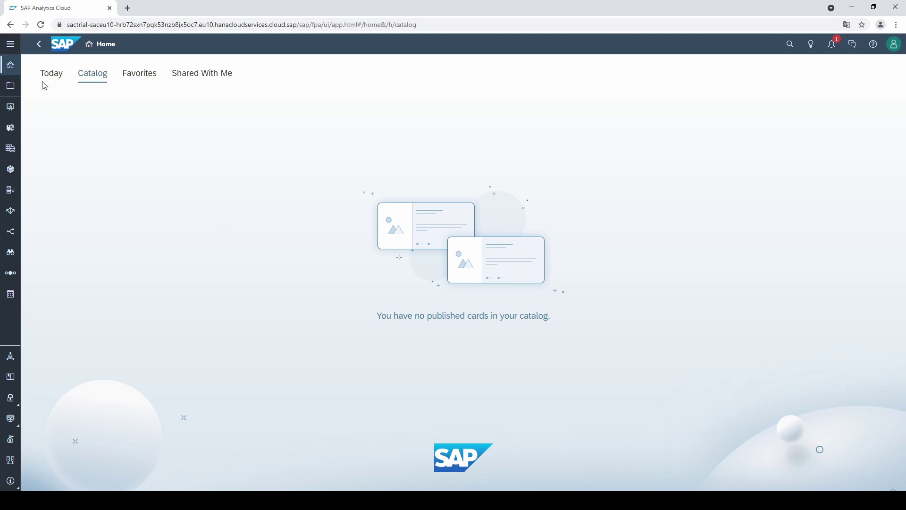
Step: Expand the side navigation and go to the Stories start page
click(14, 48)
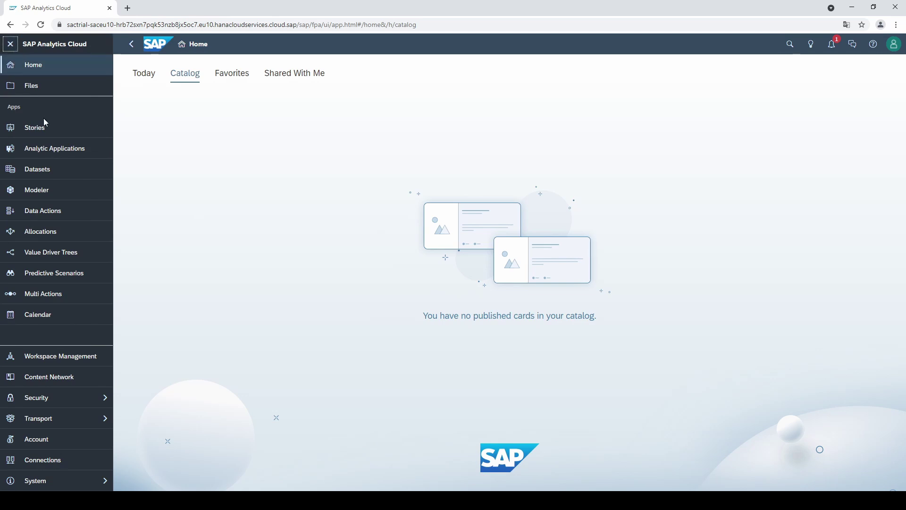
click(91, 134)
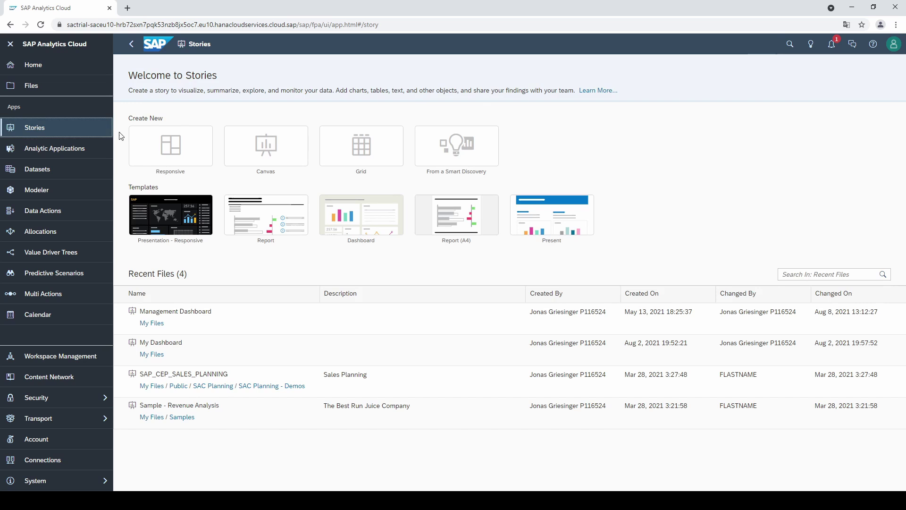
Step: Create a new responsive story, collapse the navigation, and insert a chart needing a data source
click(198, 148)
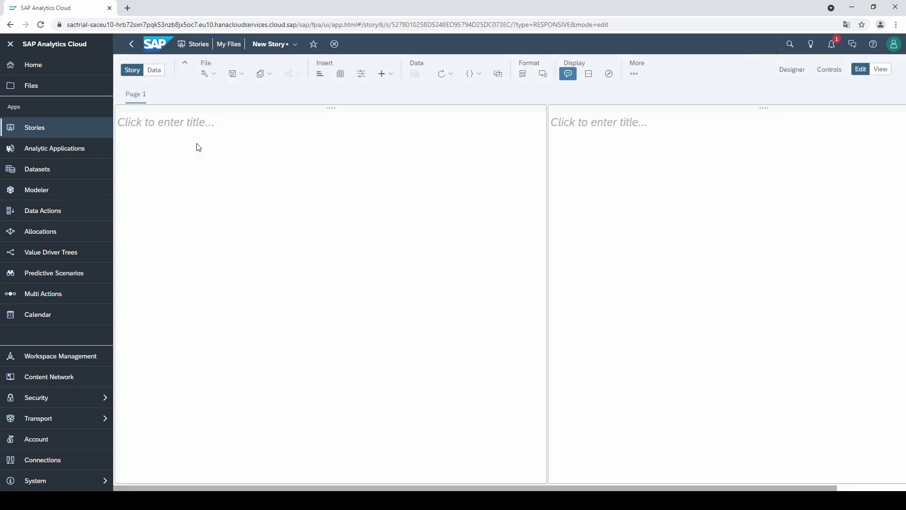
click(11, 45)
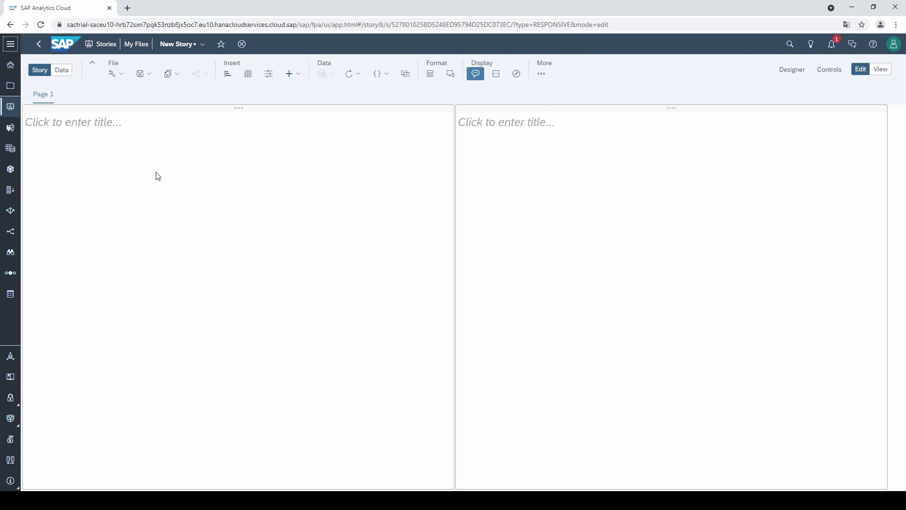
click(228, 77)
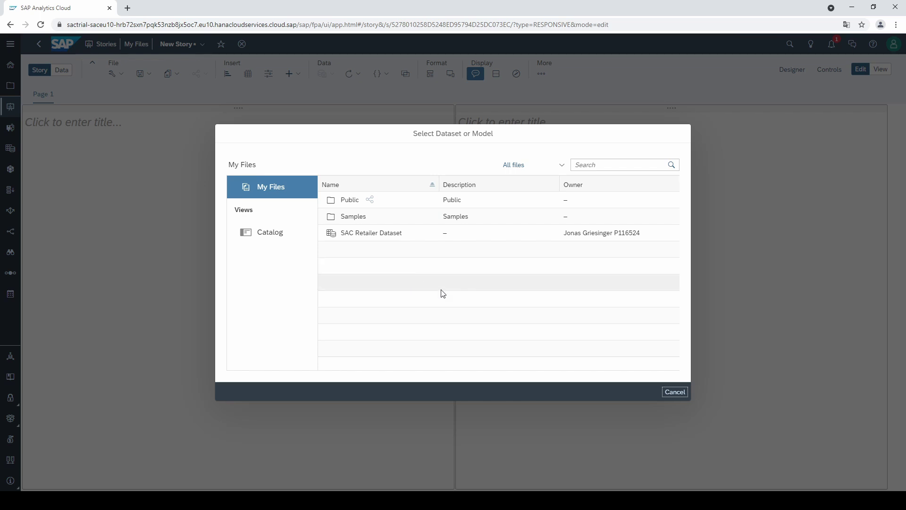
Step: Skip the chart's data source and import a file as the SAC Retailer Dataset
click(674, 391)
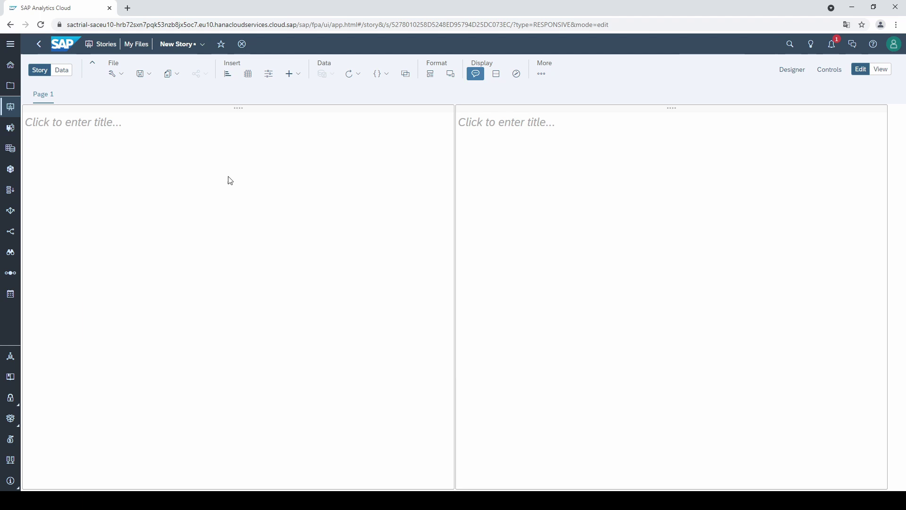
click(63, 74)
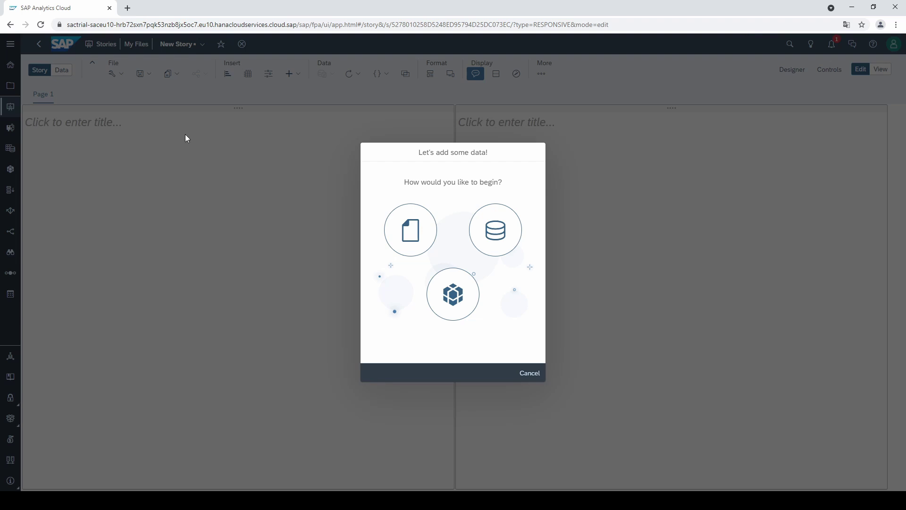
click(413, 241)
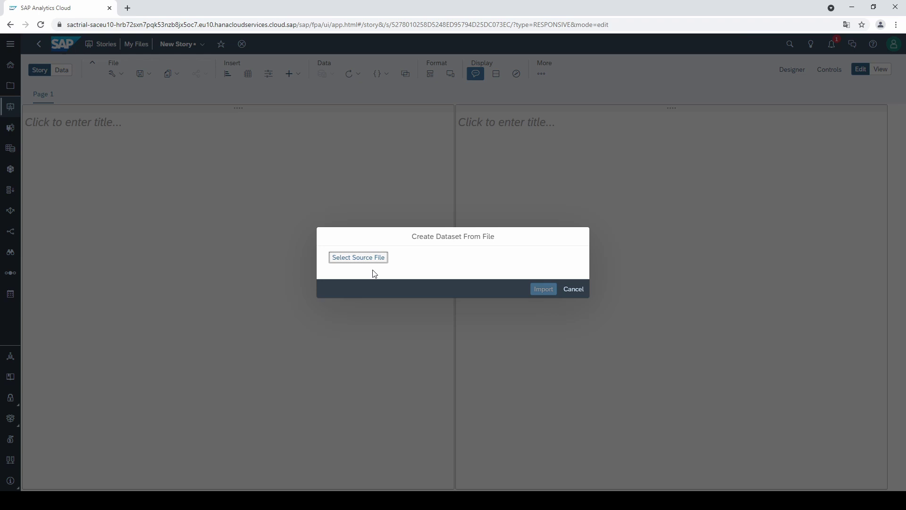
click(373, 259)
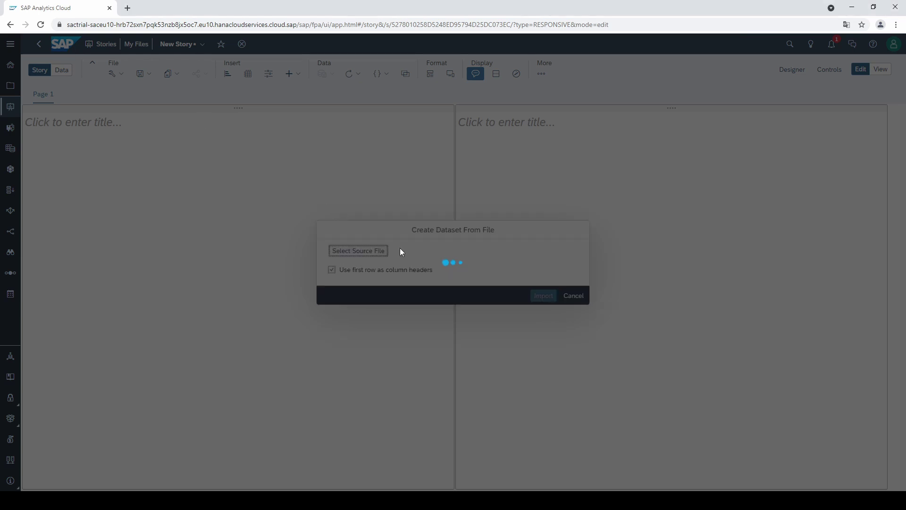
click(552, 296)
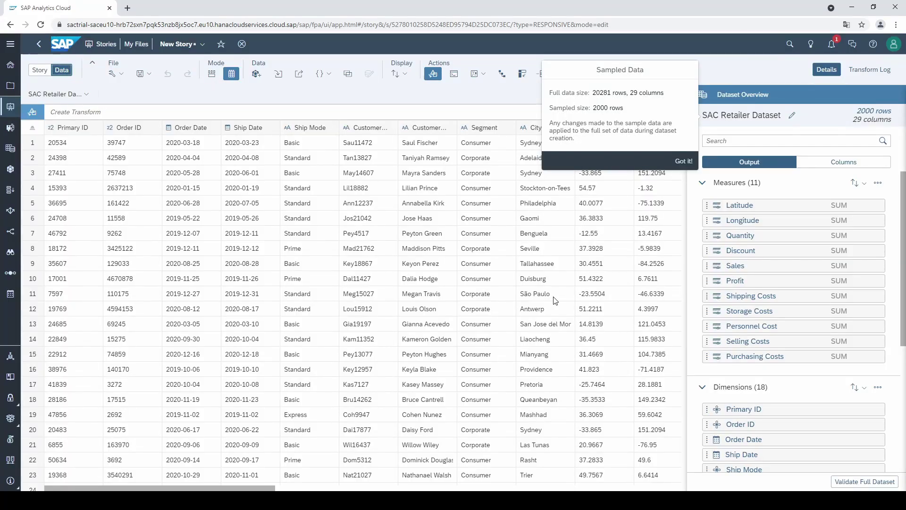
Step: Dismiss the sampling notice and inspect columns from Primary ID through Longitude and State
click(680, 163)
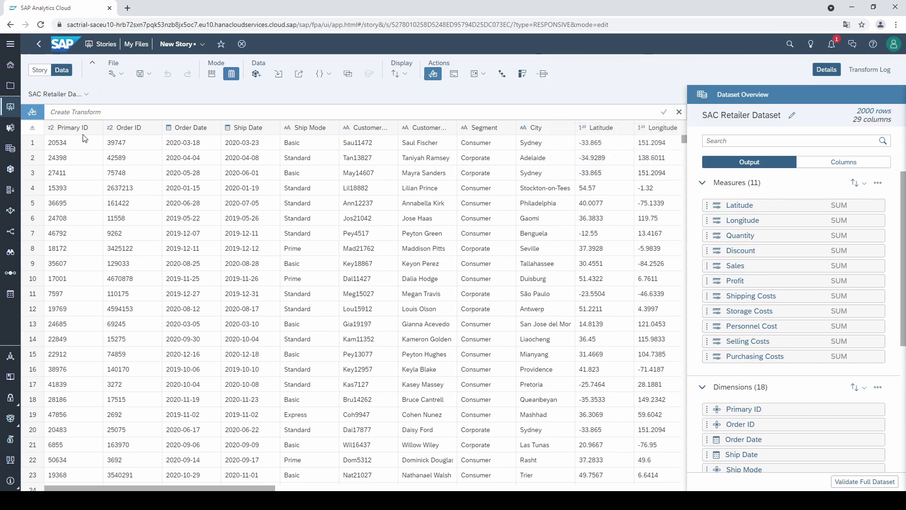
click(67, 134)
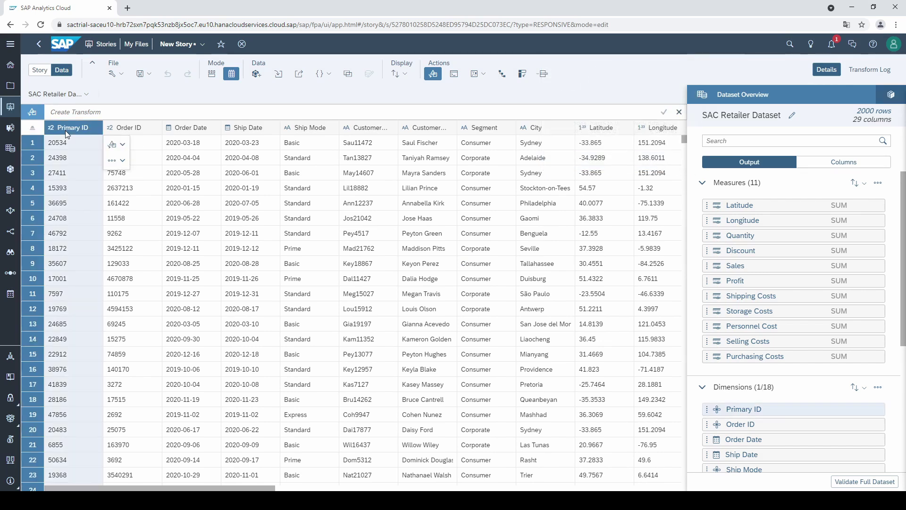
click(120, 127)
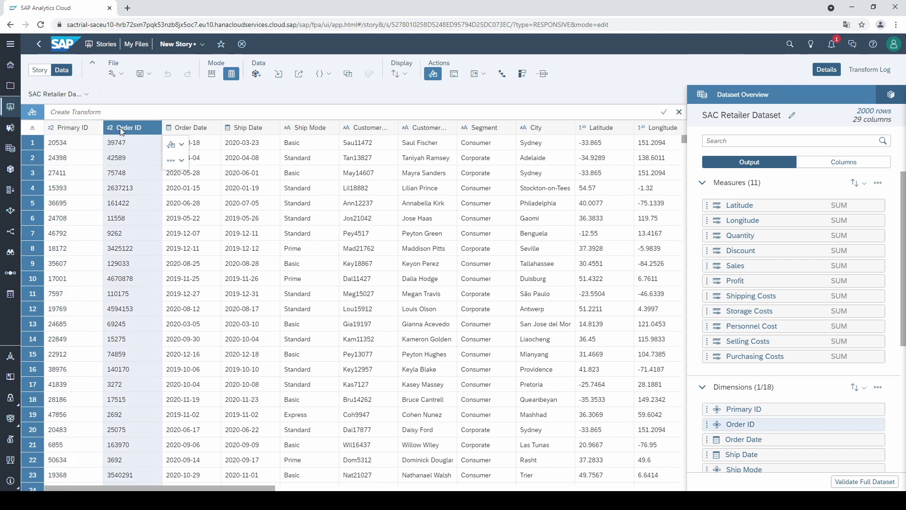
click(188, 128)
click(254, 129)
click(308, 129)
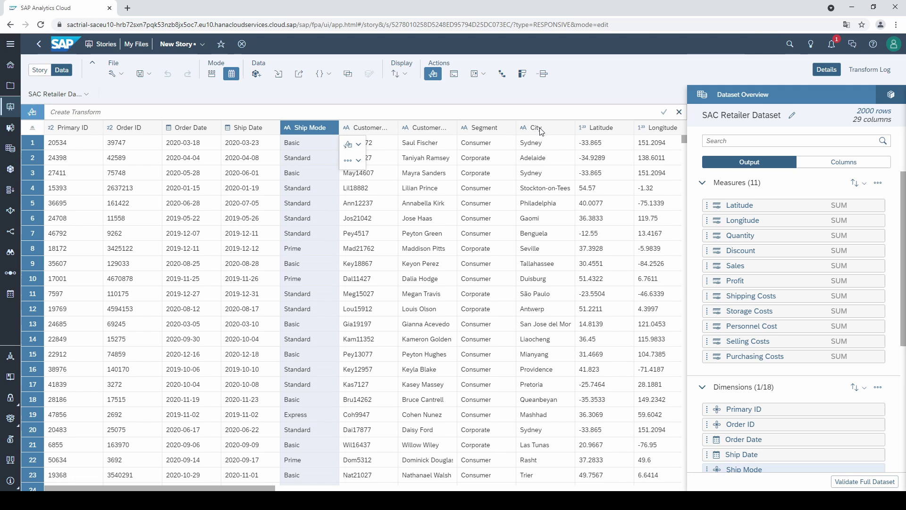
click(657, 130)
drag(263, 488, 478, 488)
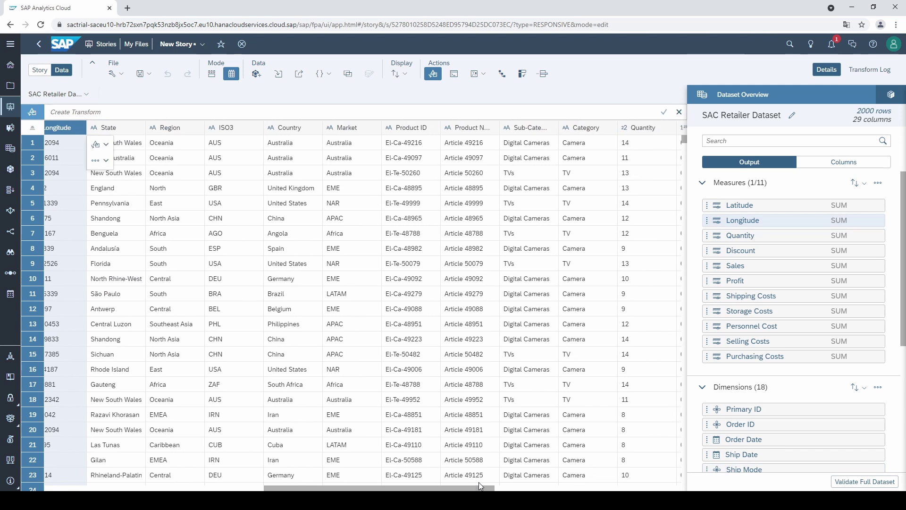
click(125, 129)
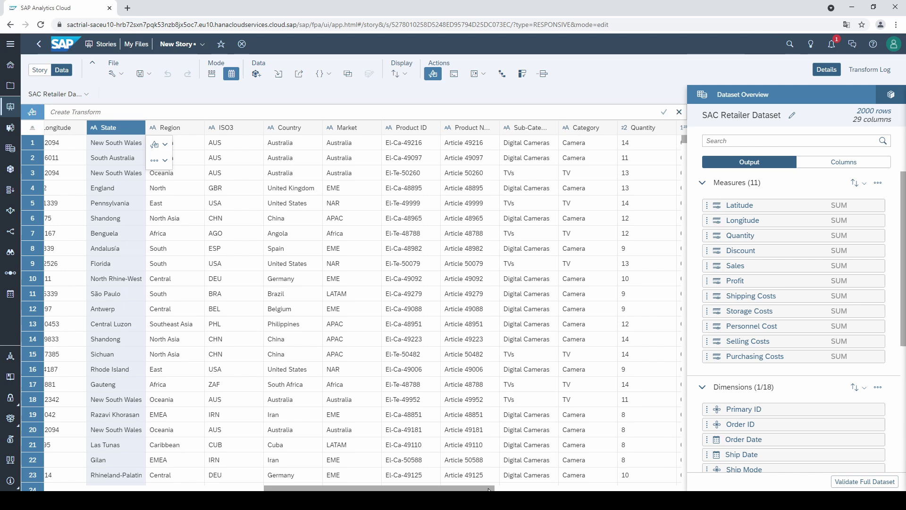
drag(488, 490, 677, 490)
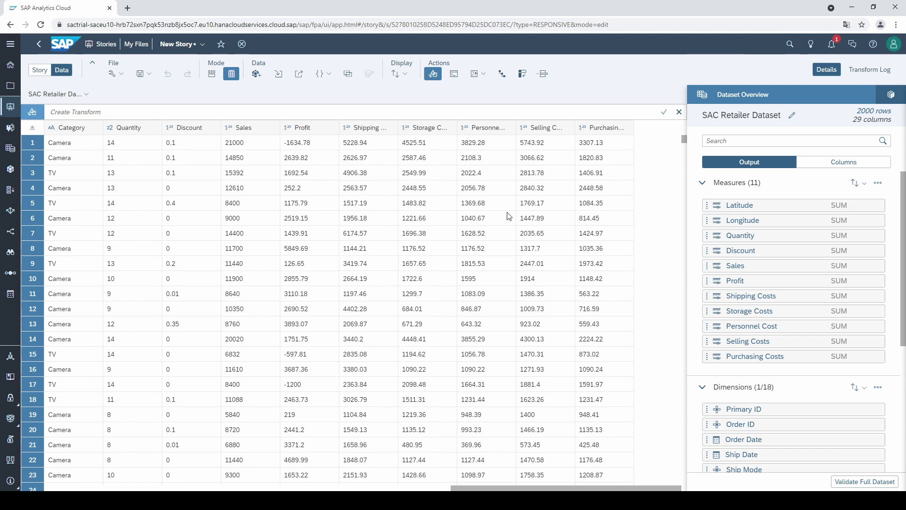
Step: Change Primary ID to a measure, then back to a dimension
click(825, 413)
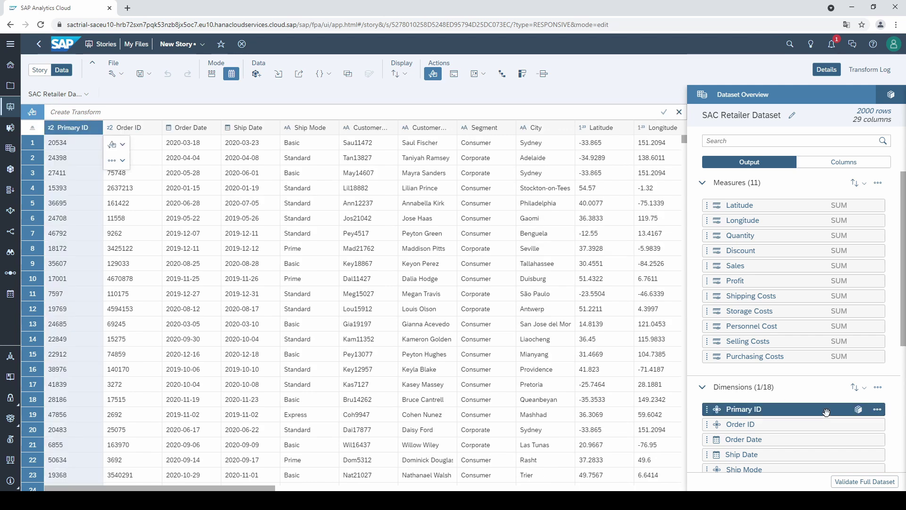
click(879, 410)
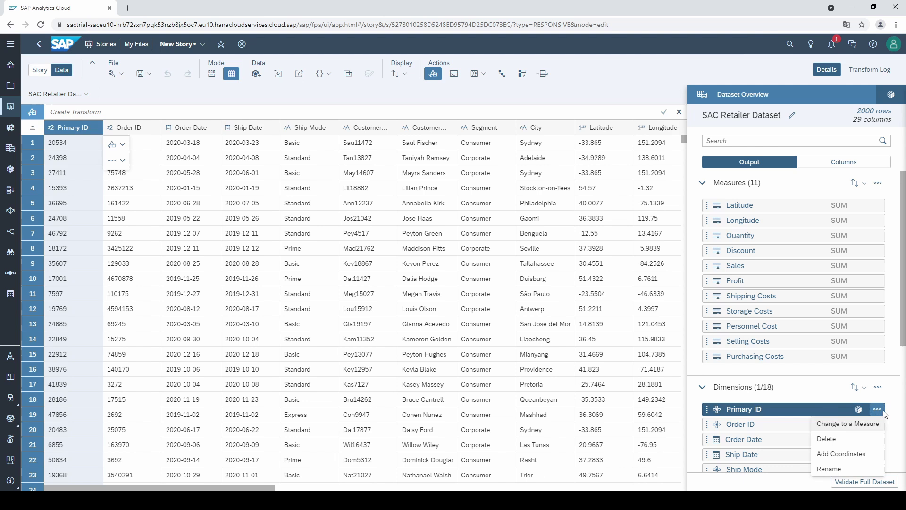
click(848, 424)
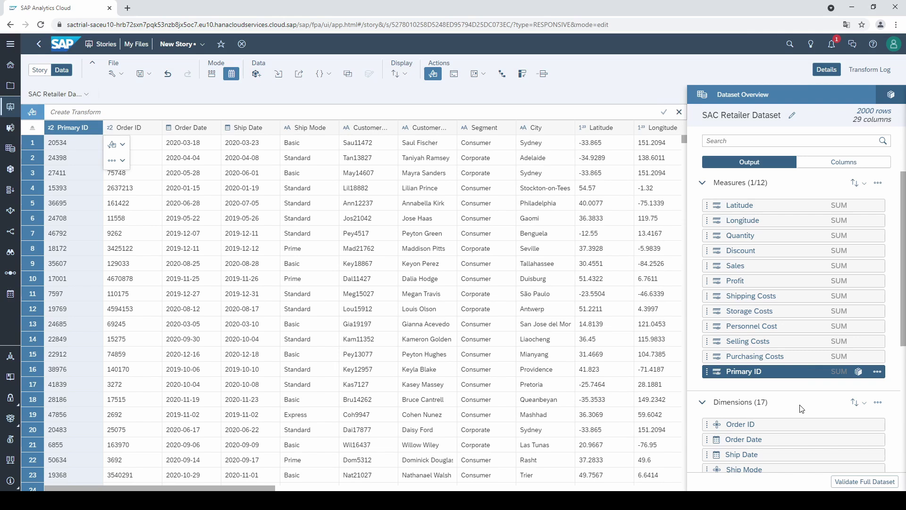
click(878, 372)
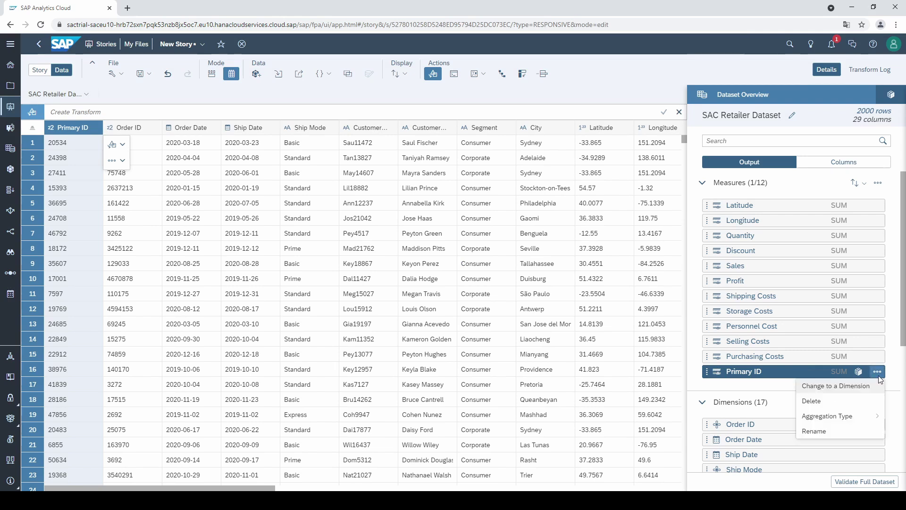
click(877, 386)
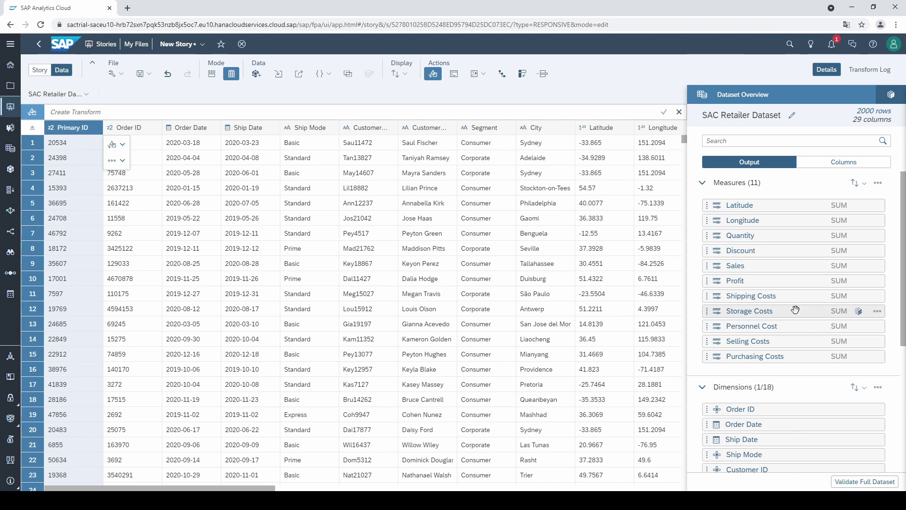
Step: Give Sales SUM aggregation and 0 decimal places, keeping Decimal type and Continuous statistics
click(709, 267)
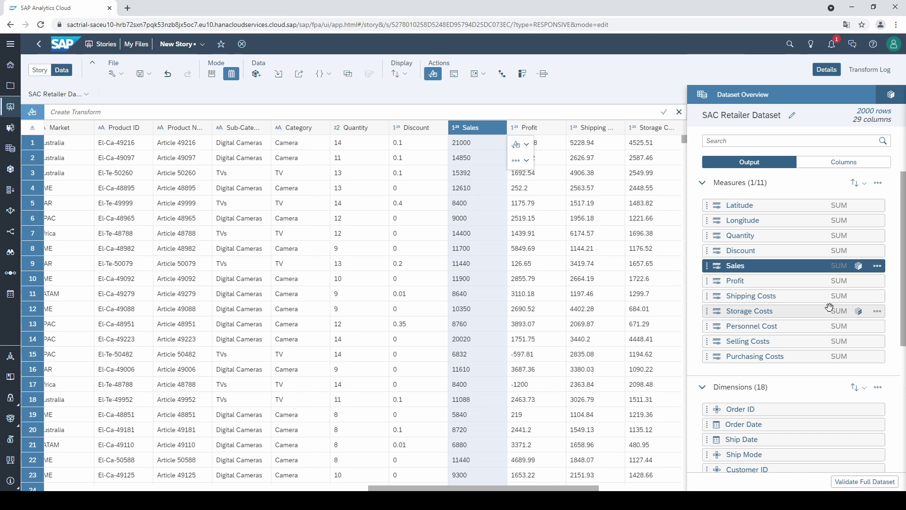
click(859, 266)
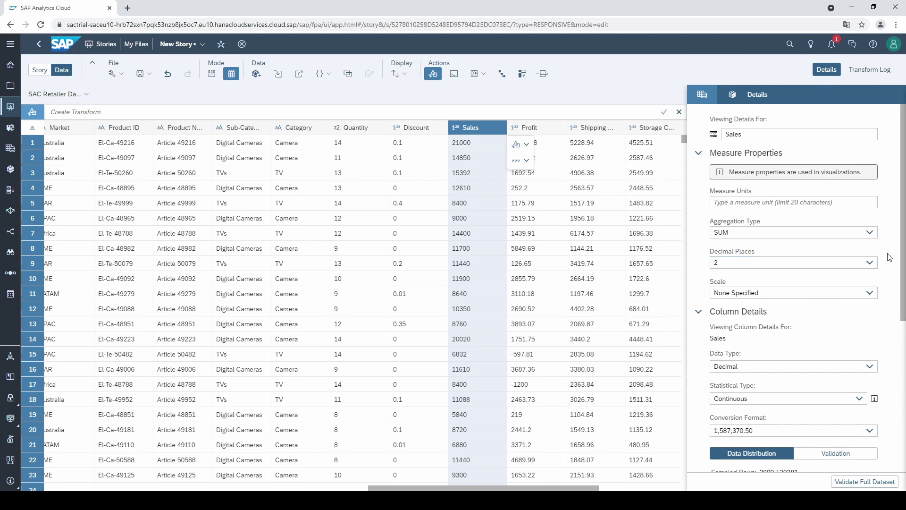
click(870, 233)
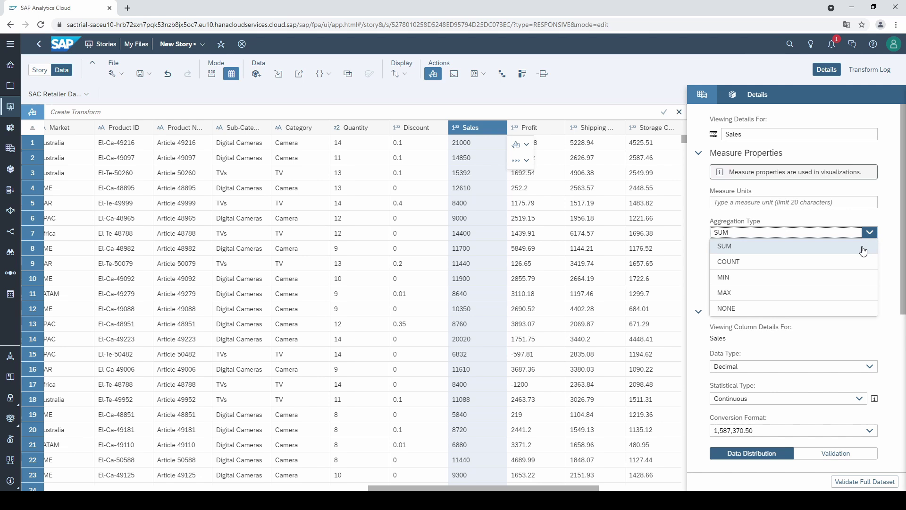
click(863, 247)
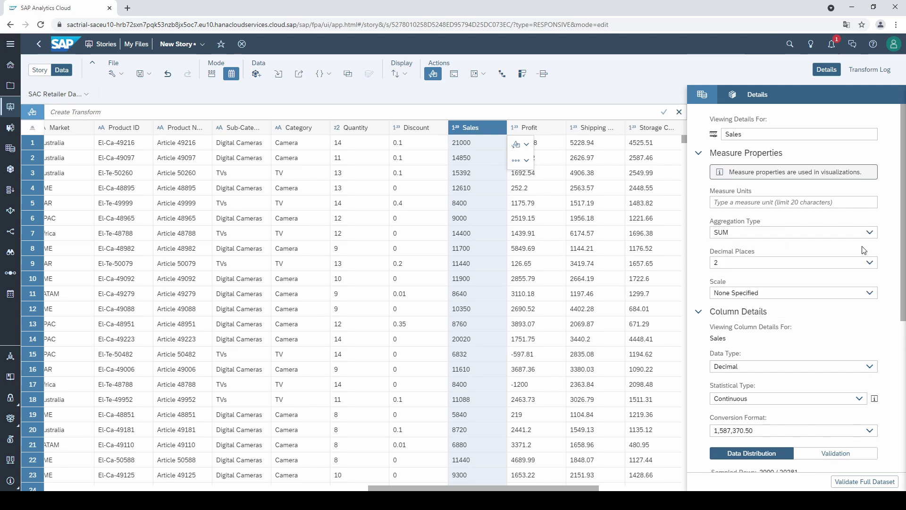
click(872, 267)
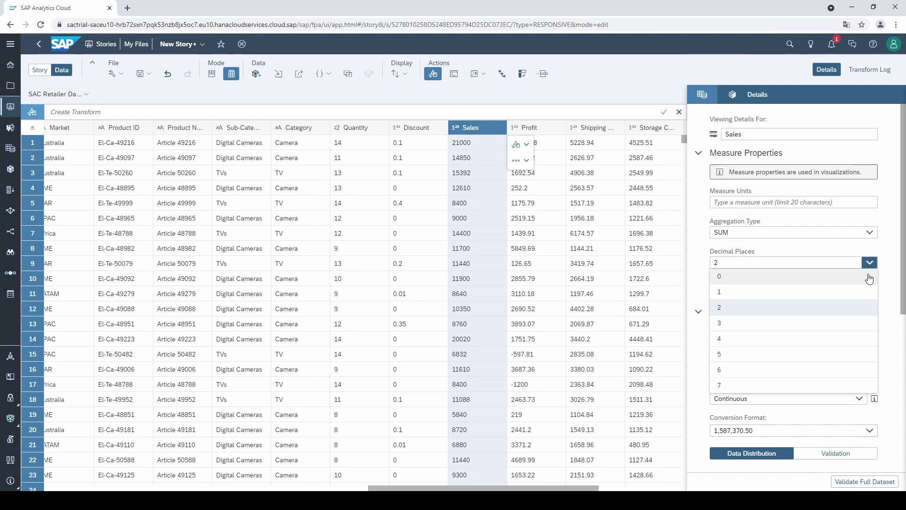
click(872, 277)
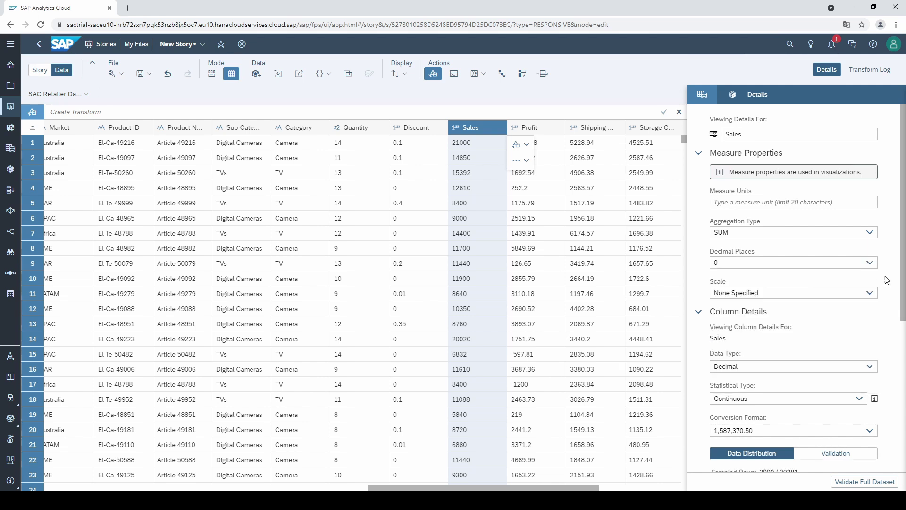
scroll(886, 280, down, 3)
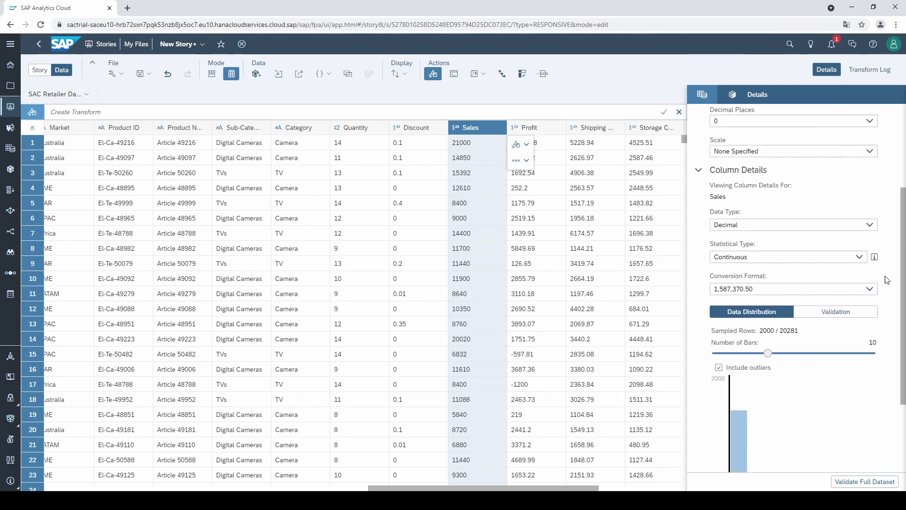
click(870, 226)
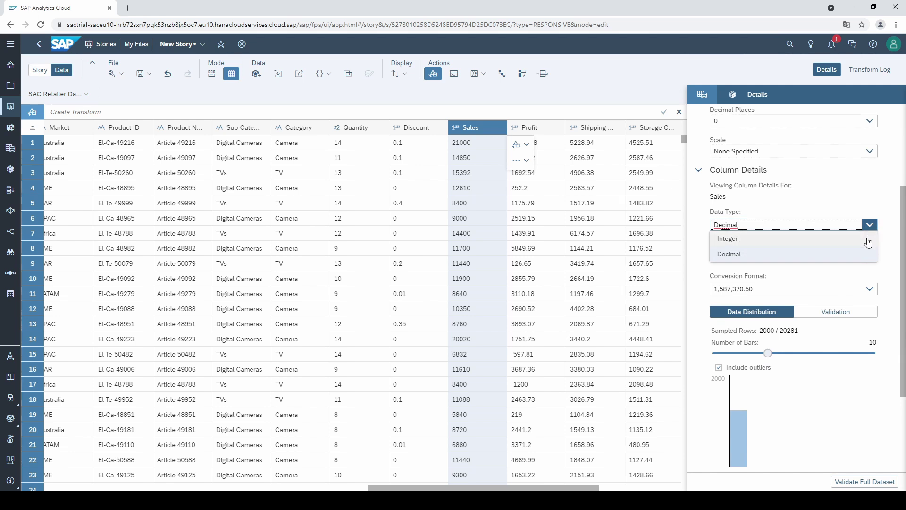
click(891, 252)
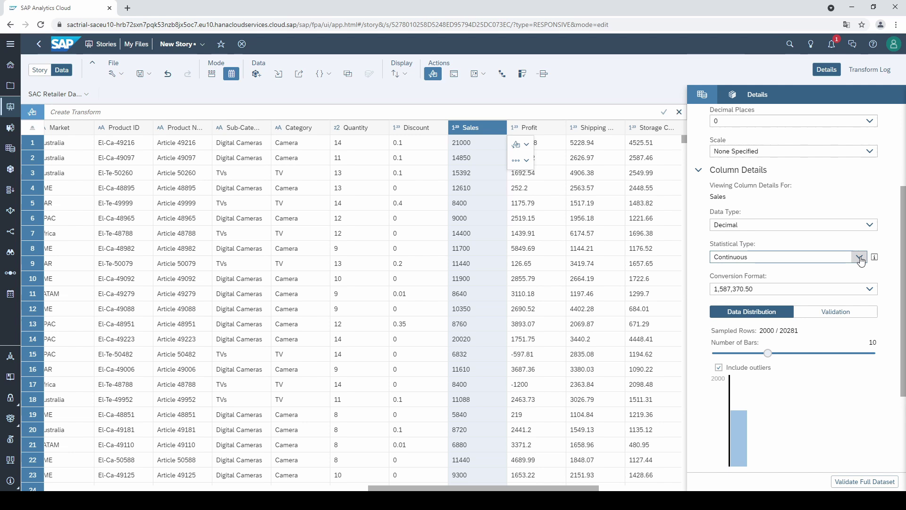
click(860, 259)
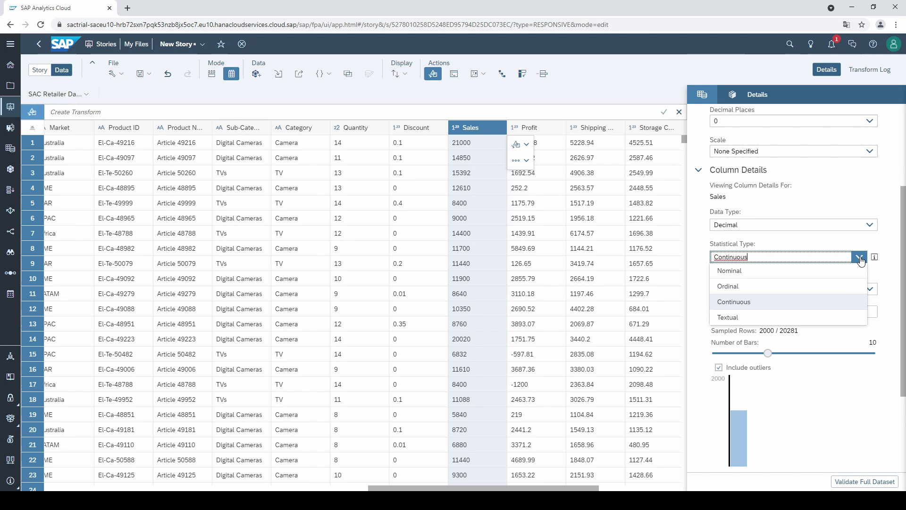
click(886, 264)
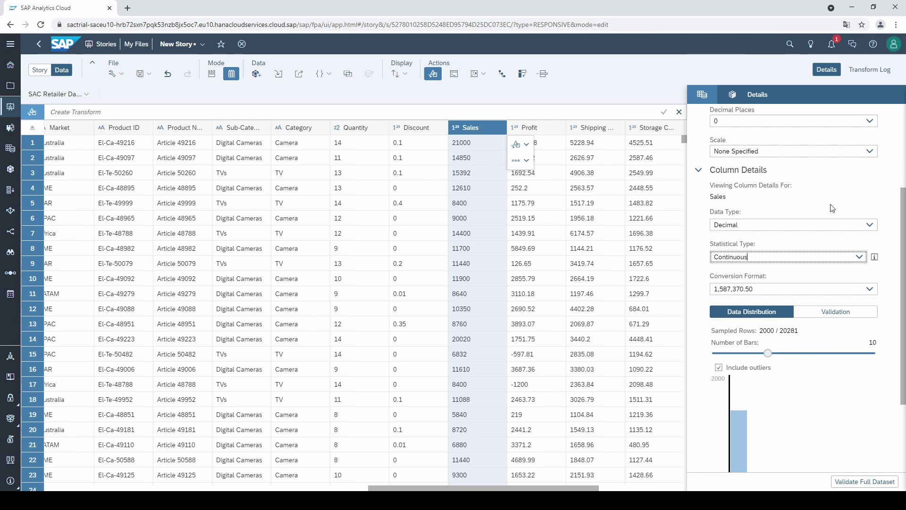
Step: Open the City dimension's details and keep String data type with Nominal statistical type
click(703, 101)
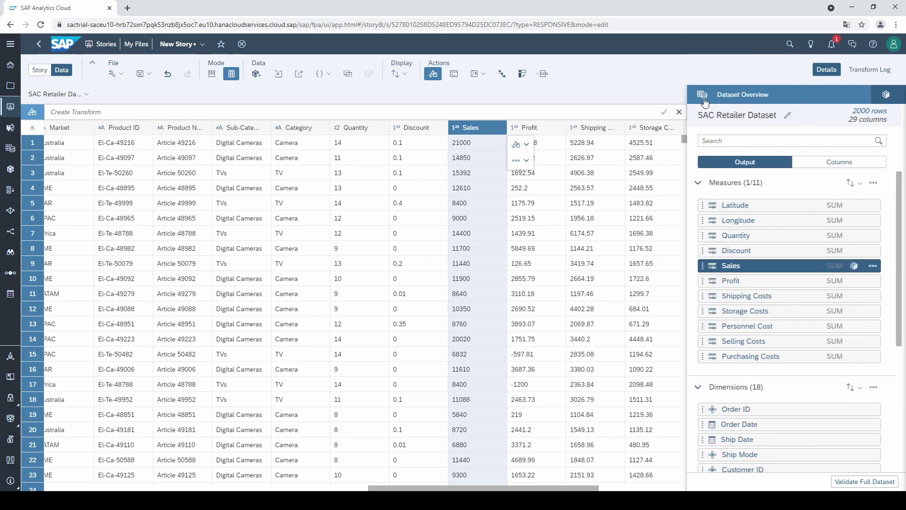
scroll(892, 300, down, 3)
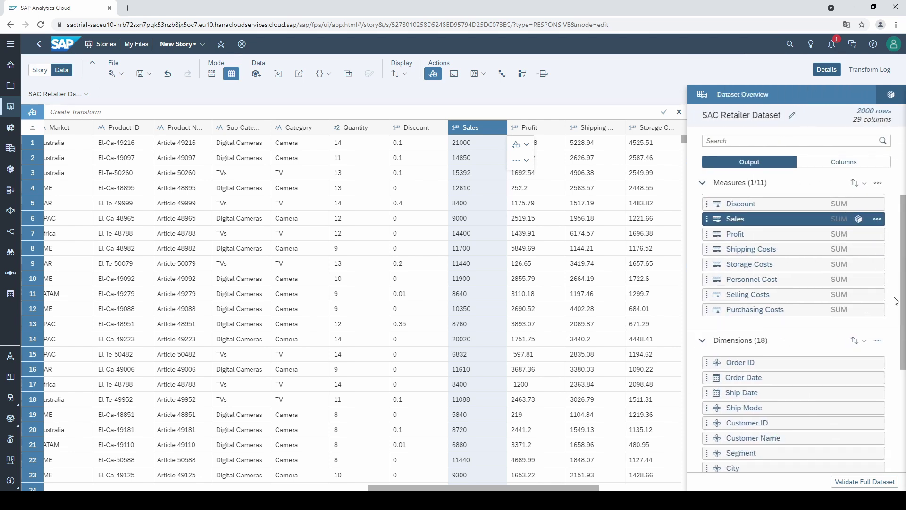
scroll(896, 302, down, 2)
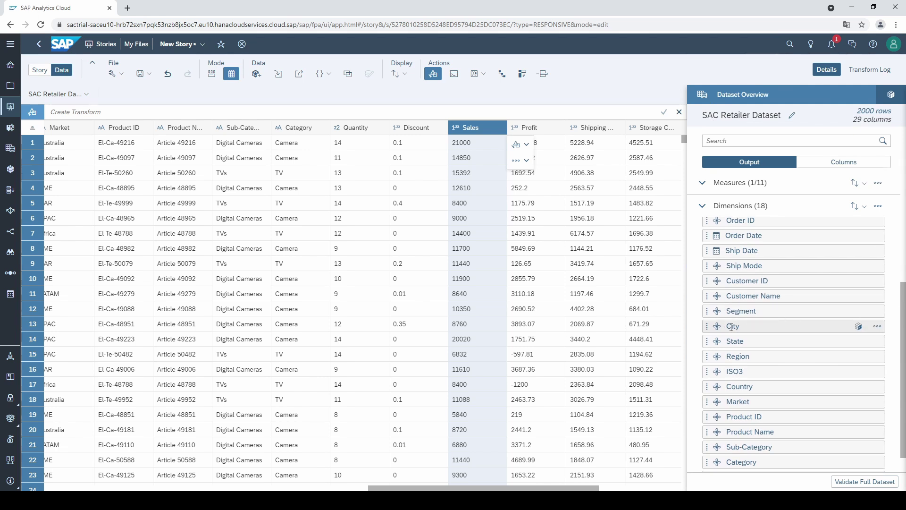
click(716, 326)
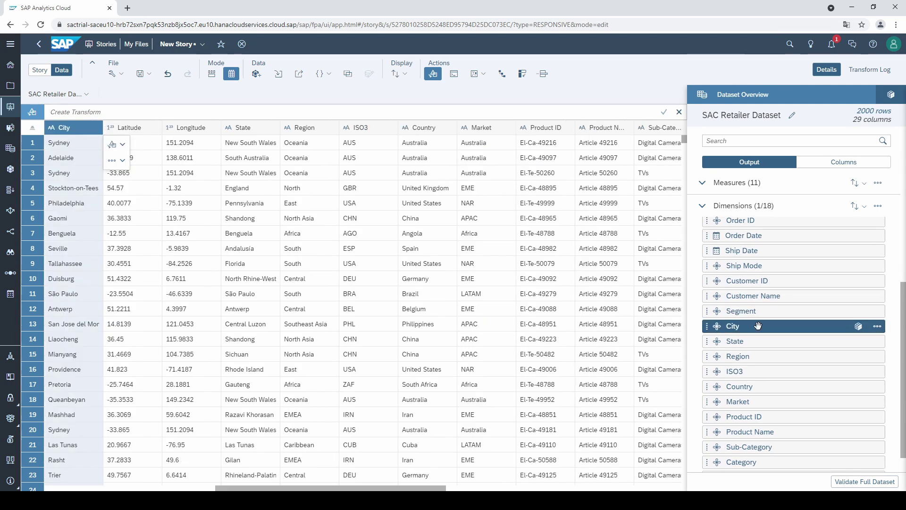
click(859, 326)
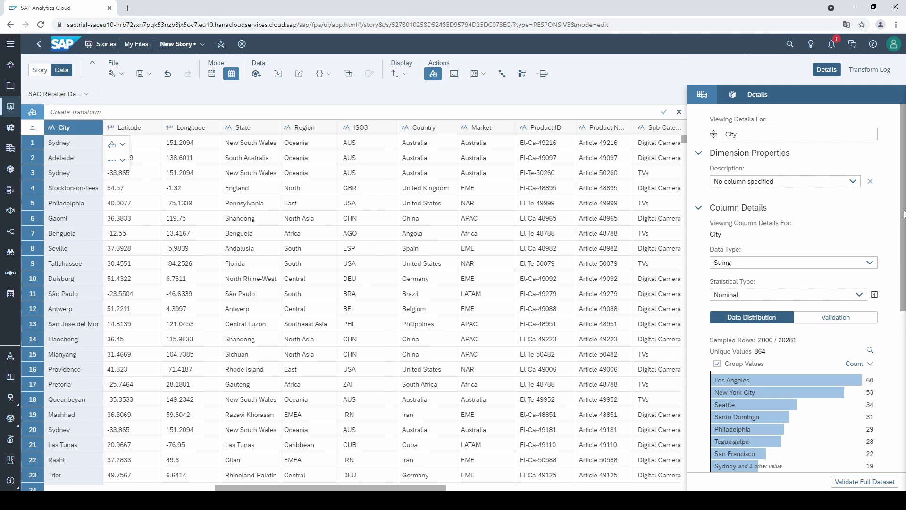
click(873, 265)
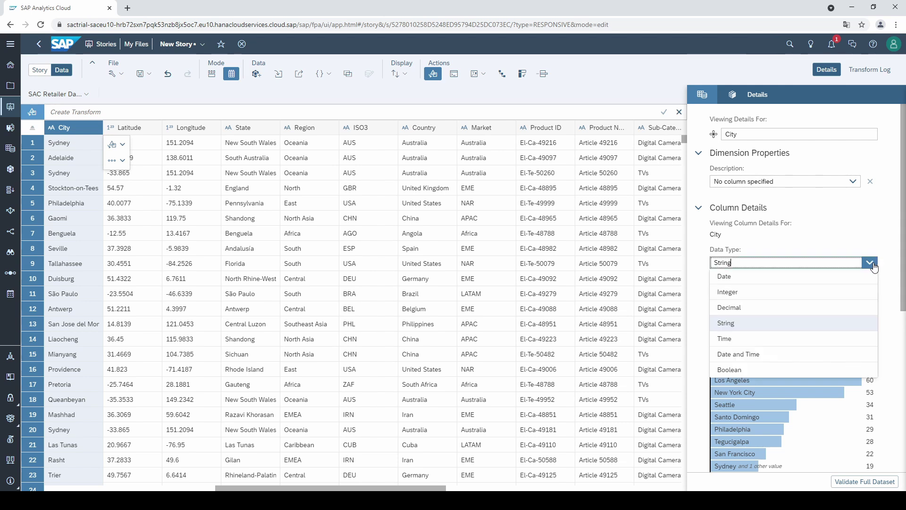
click(888, 292)
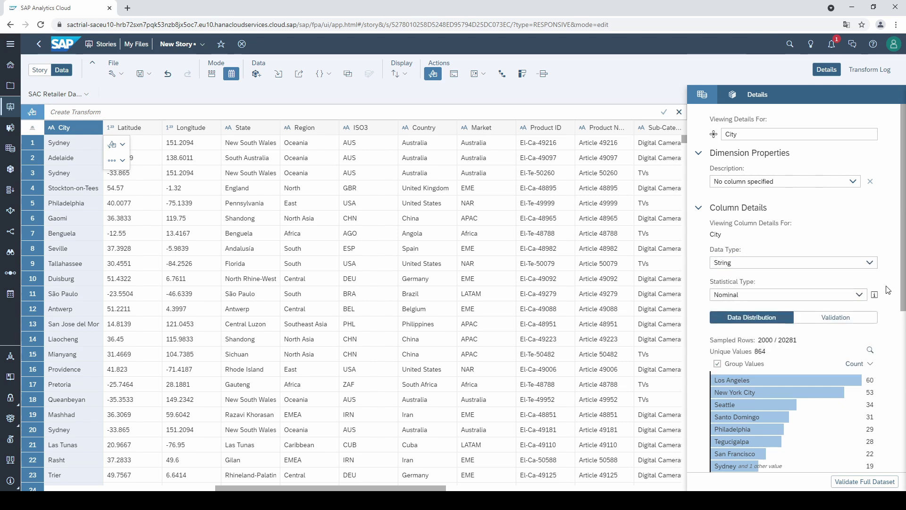
click(858, 296)
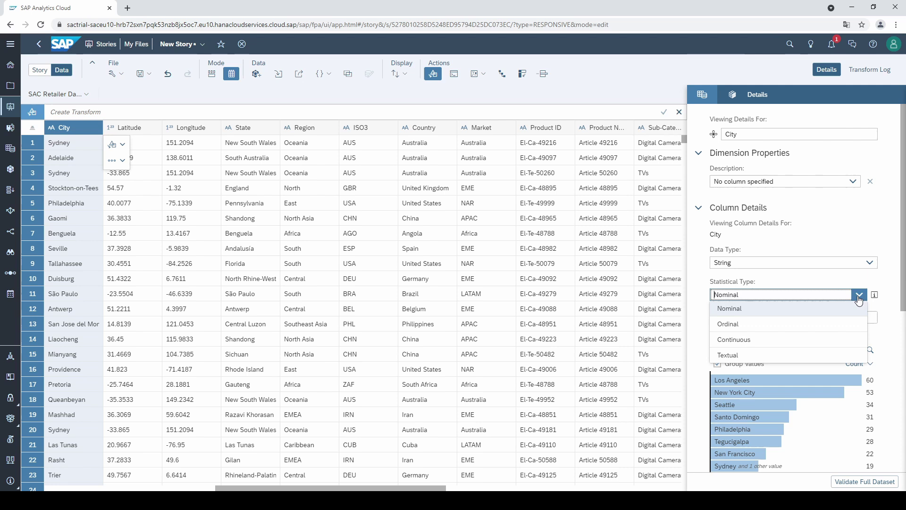
click(894, 309)
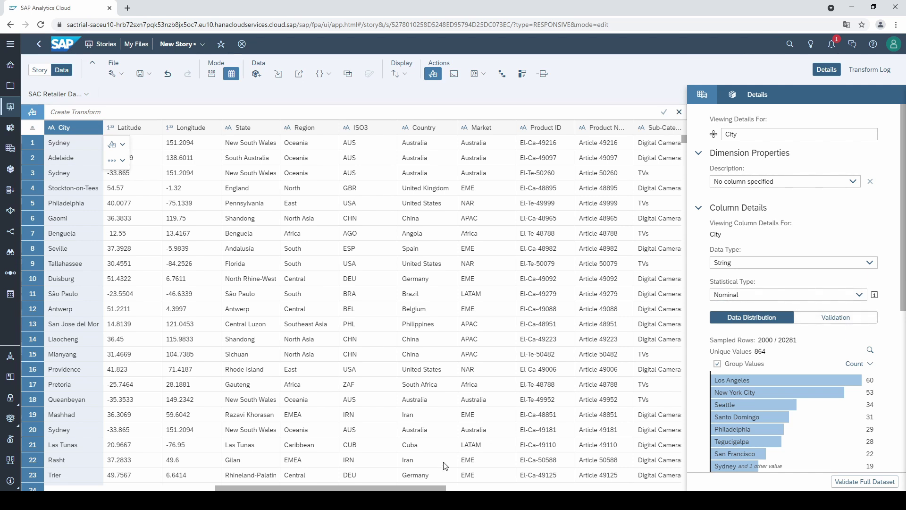
drag(430, 488, 254, 490)
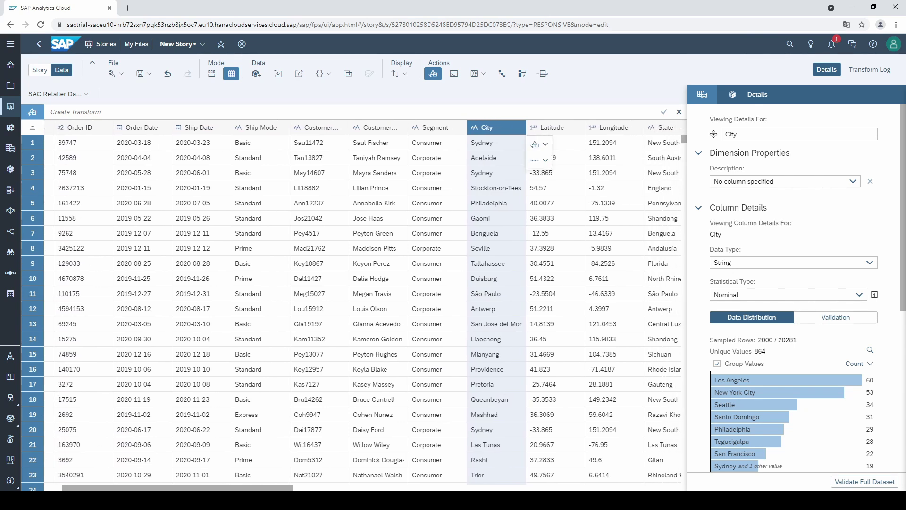
Step: Set Customer Name as the description for the Customer ID dimension
click(320, 127)
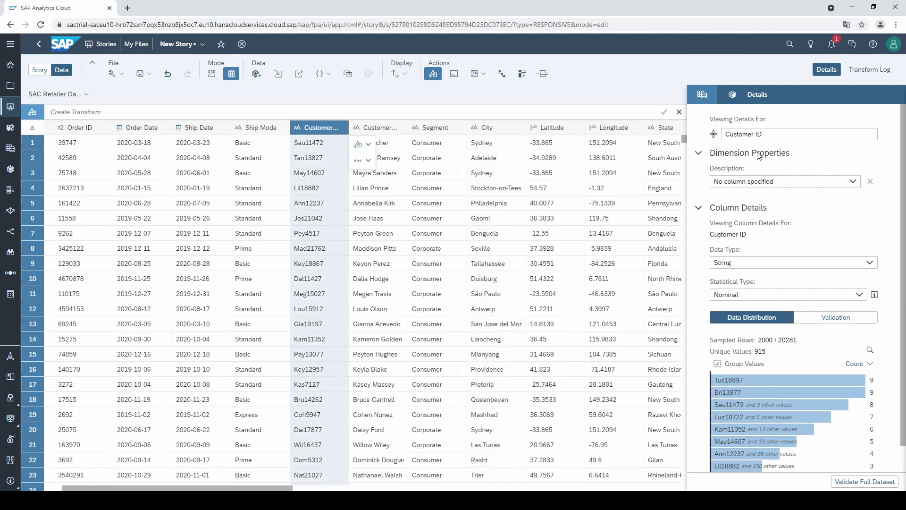
drag(755, 134, 715, 135)
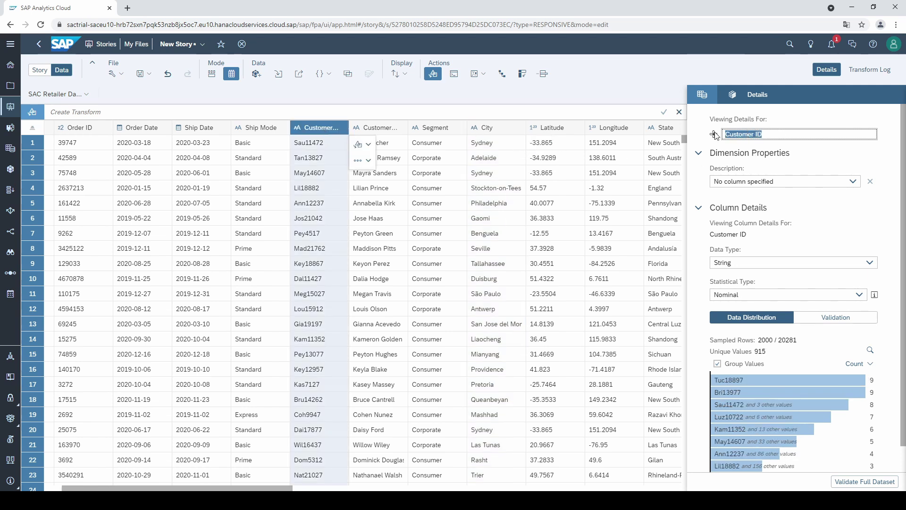
click(377, 128)
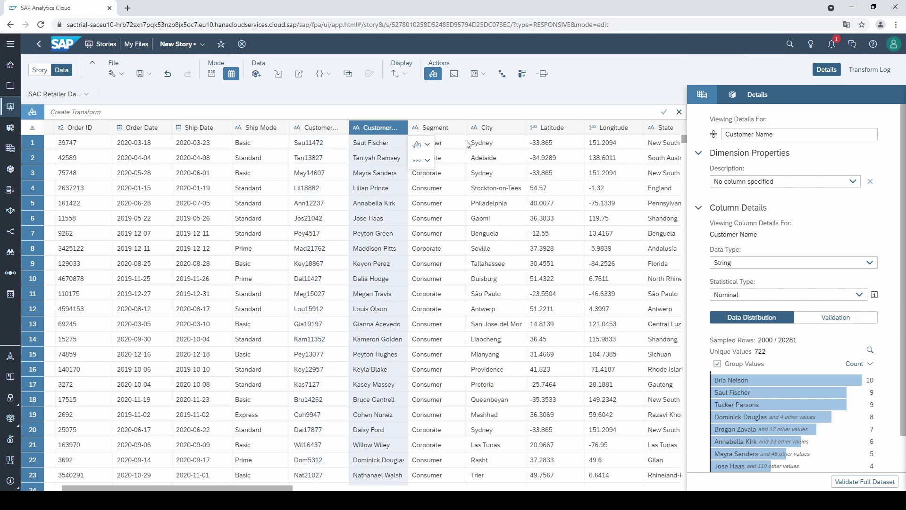
click(320, 128)
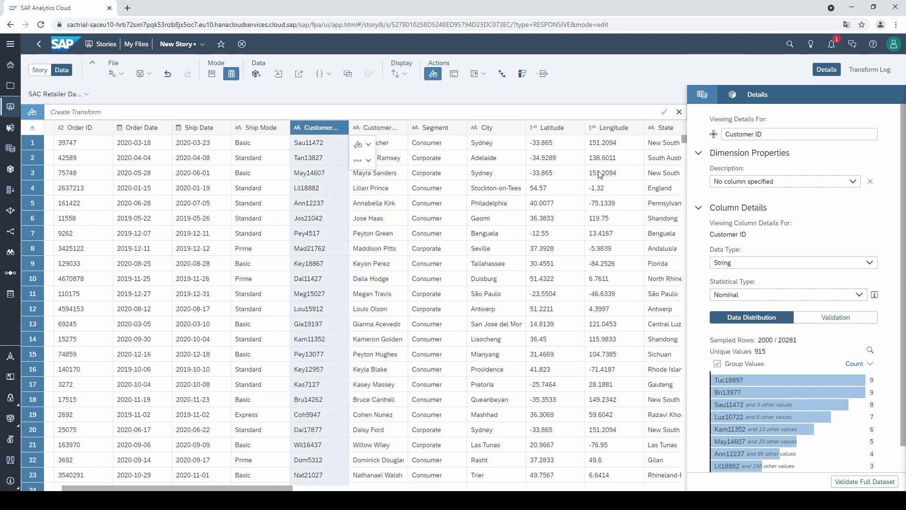
click(852, 182)
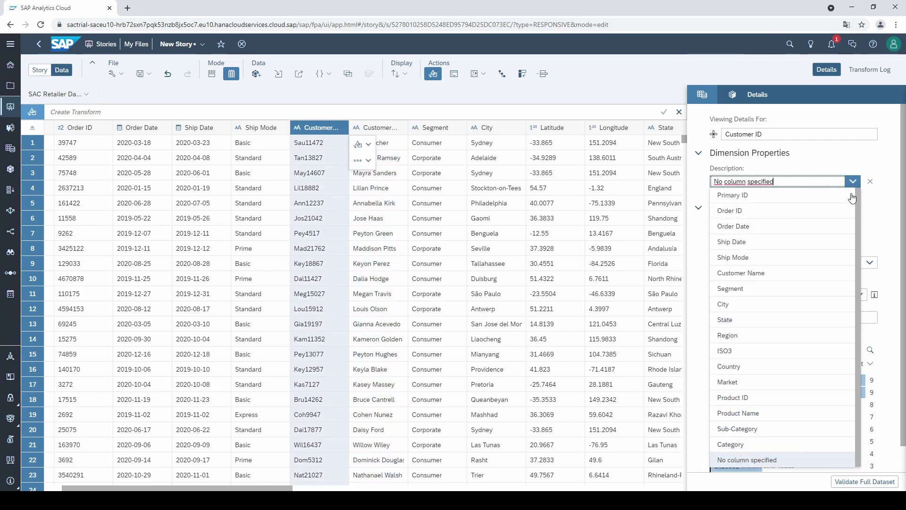
click(826, 270)
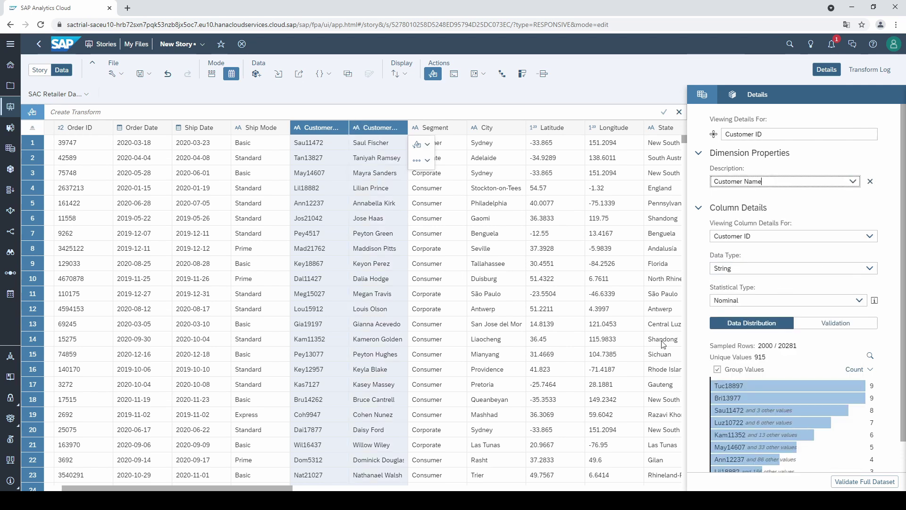
Step: Set Product Name as the description for the Product ID dimension
scroll(354, 306, right, 5)
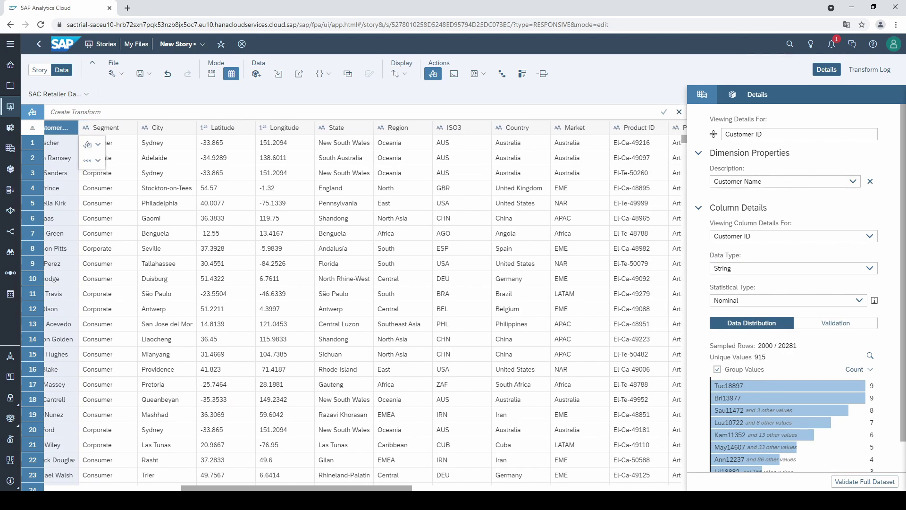
scroll(353, 306, right, 4)
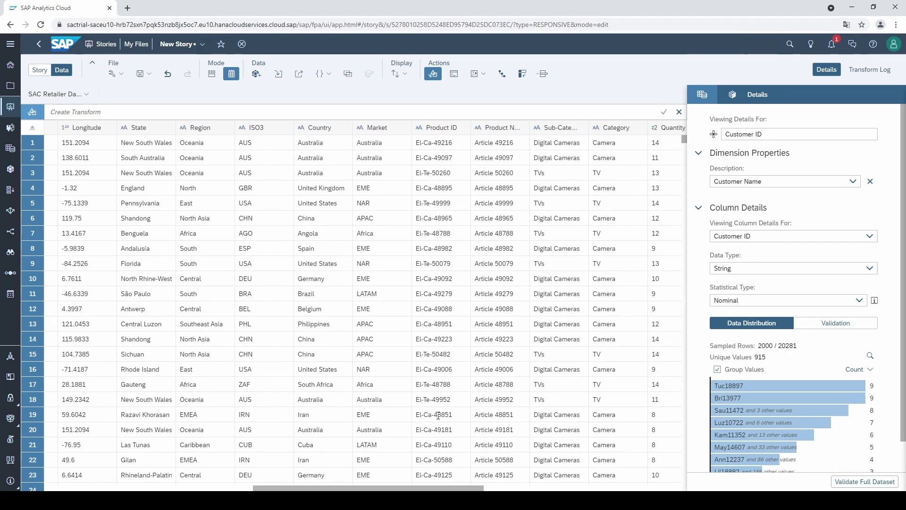
click(438, 127)
click(857, 182)
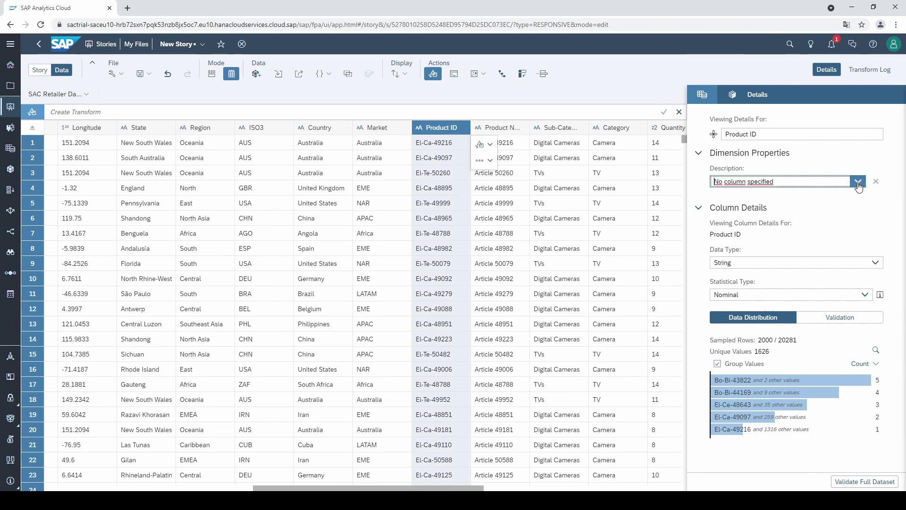
click(773, 398)
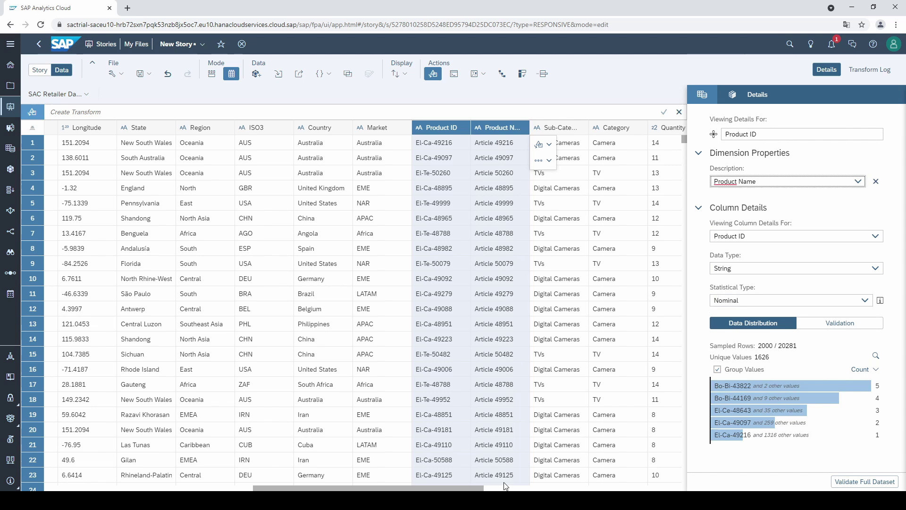
drag(480, 487, 566, 489)
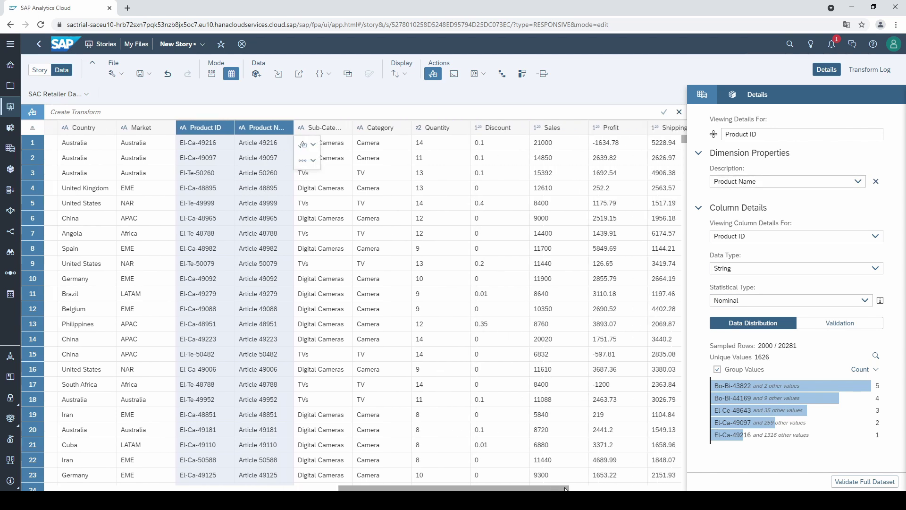
Step: Start a new hierarchy named 'Product Hierarchy' with Category as its top level
click(481, 93)
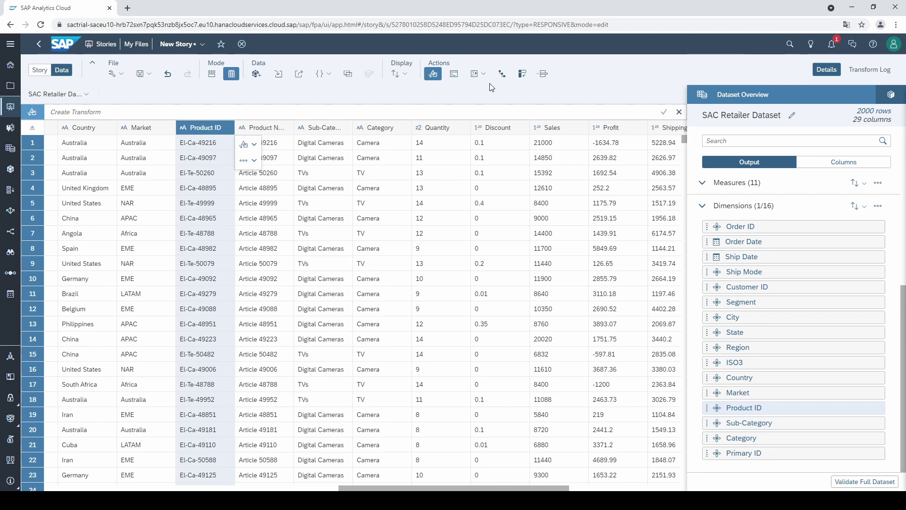
click(503, 75)
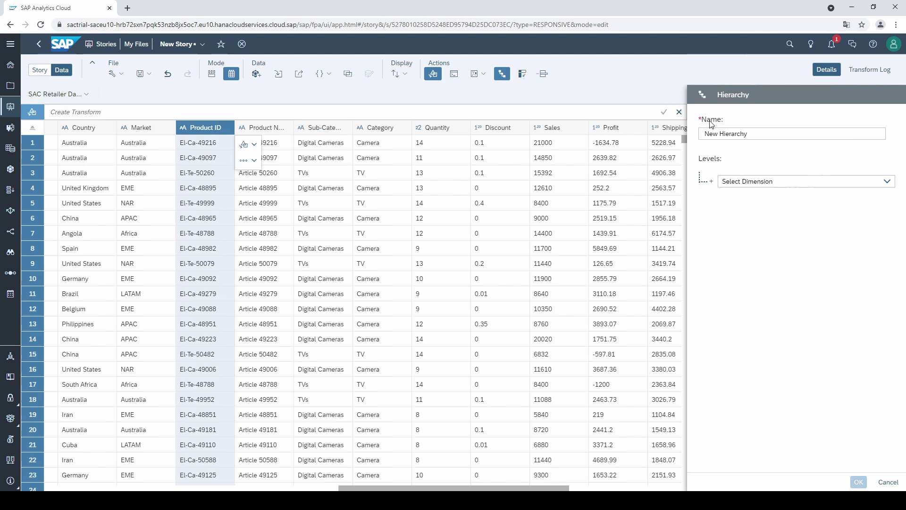
triple_click(714, 135)
text(Product Hierarchy)
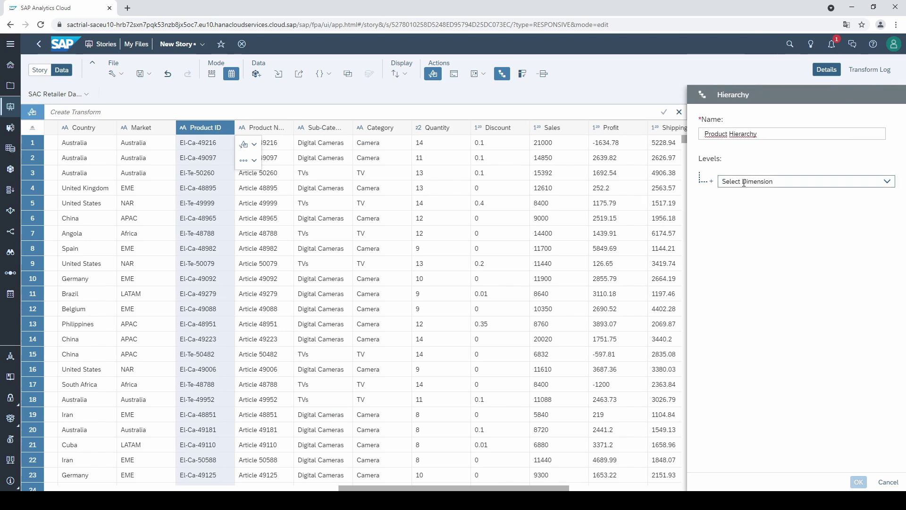
click(840, 179)
click(885, 180)
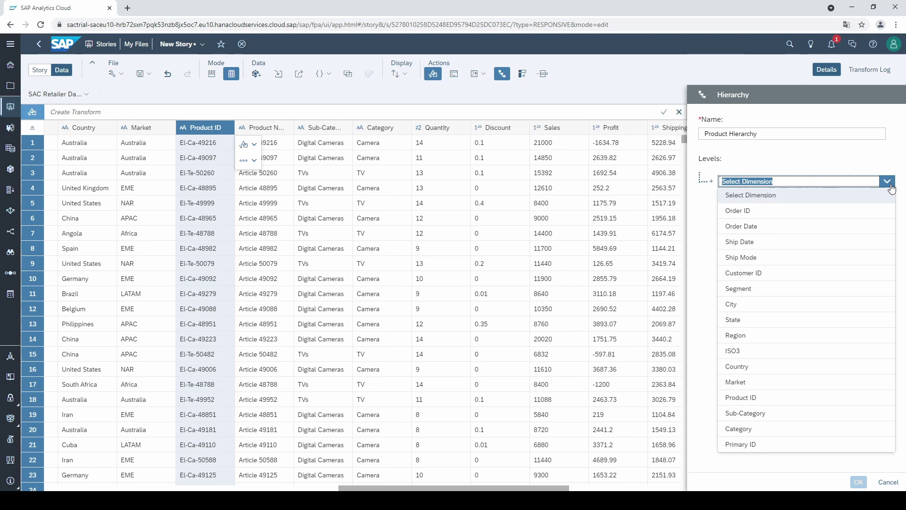
text(ca)
click(856, 210)
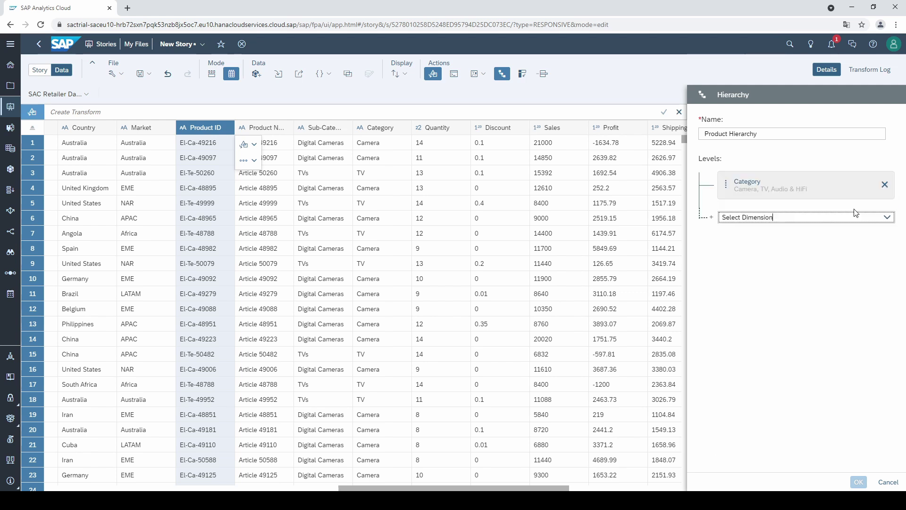
Step: Add Sub-Category and Product ID as the next levels and create the hierarchy
click(887, 217)
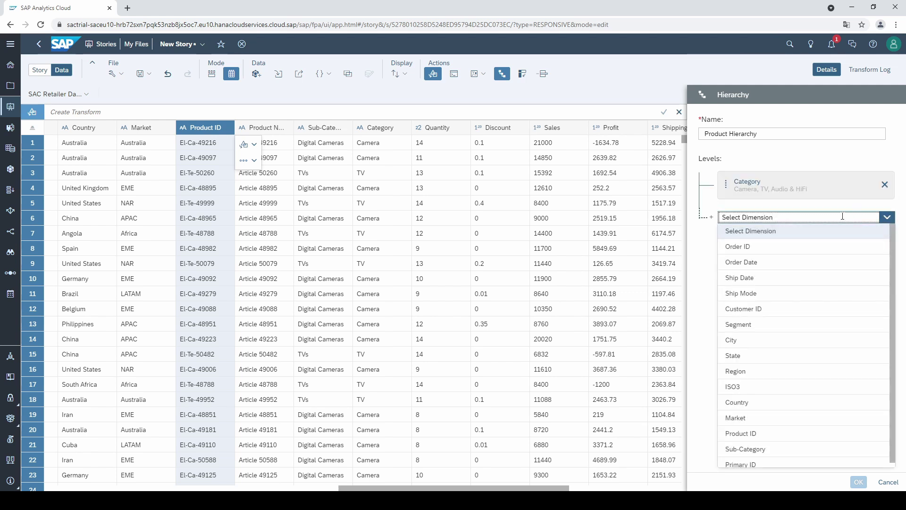
click(739, 218)
text(su)
click(744, 229)
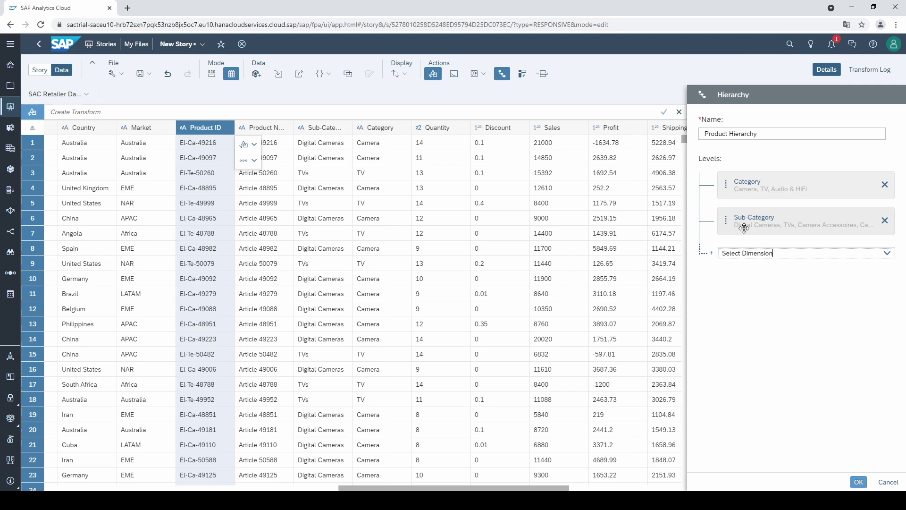
text(u)
text(ro)
click(743, 265)
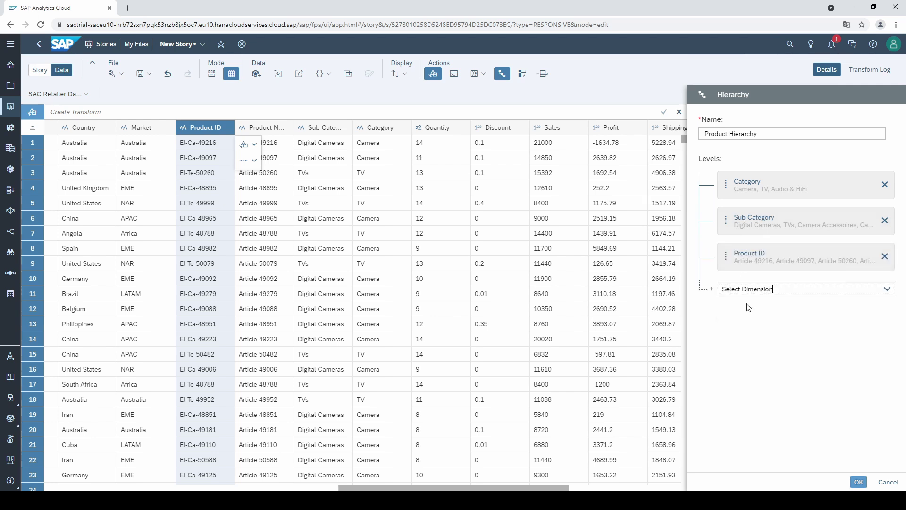
click(754, 355)
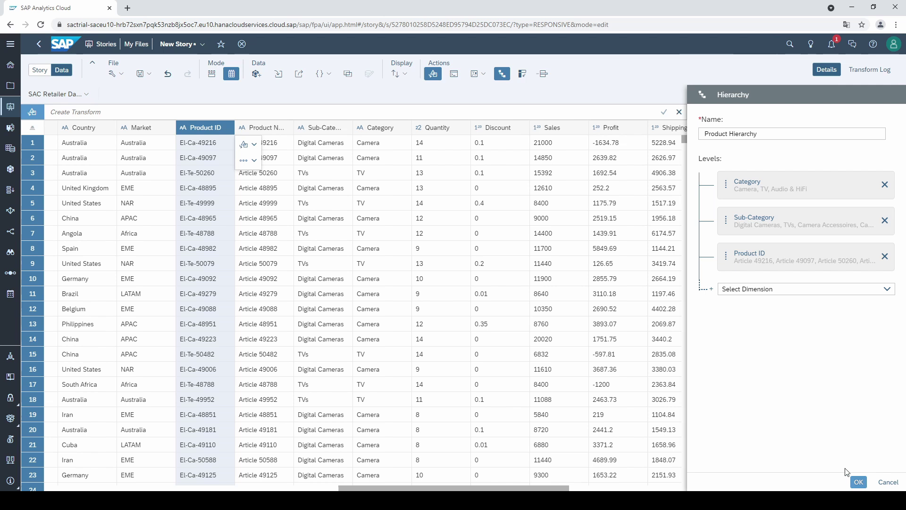
click(858, 482)
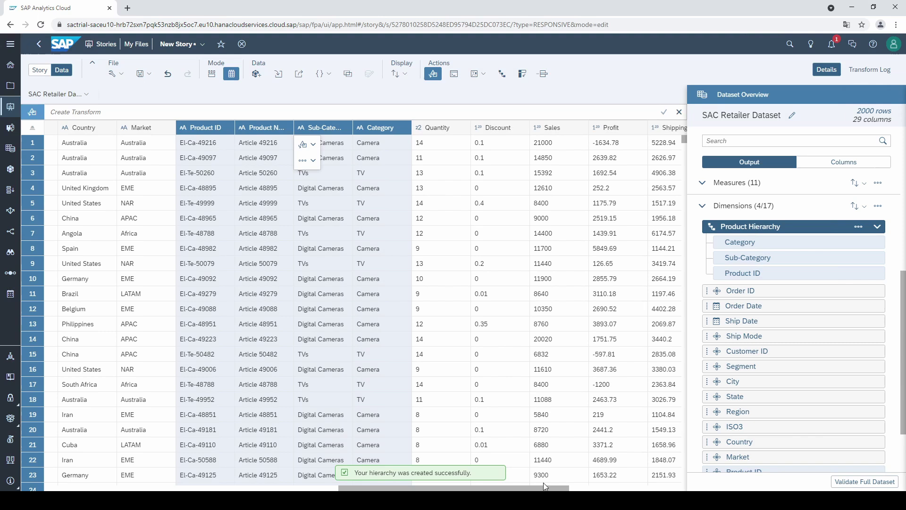
drag(544, 489, 365, 482)
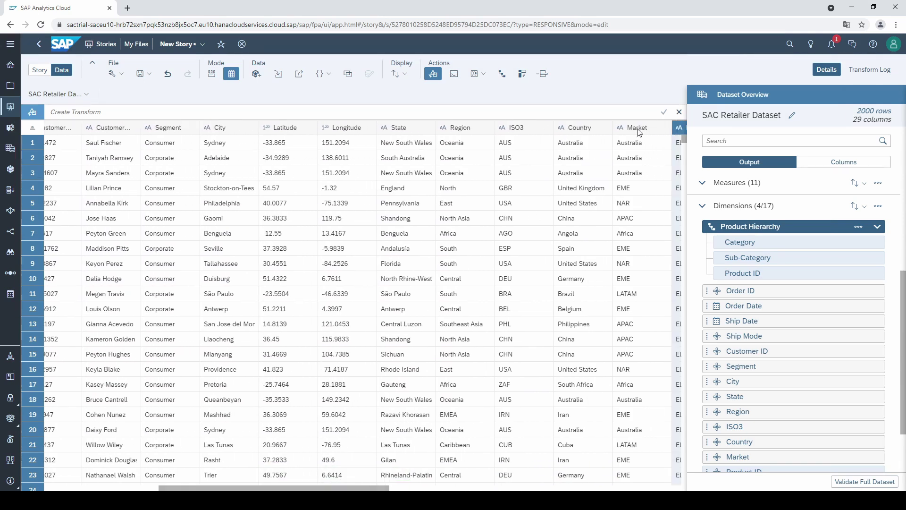
Step: Geo-enrich the existing City dimension by coordinates from Latitude and Longitude
click(576, 128)
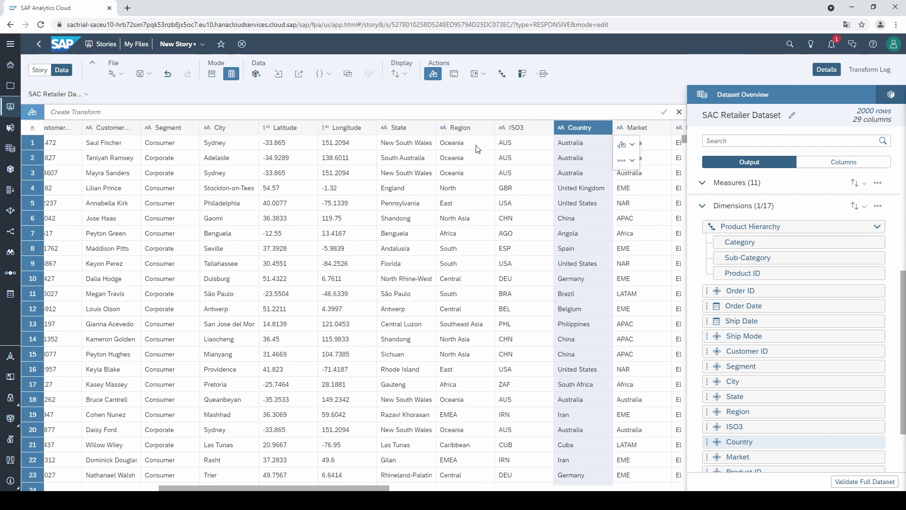
click(479, 76)
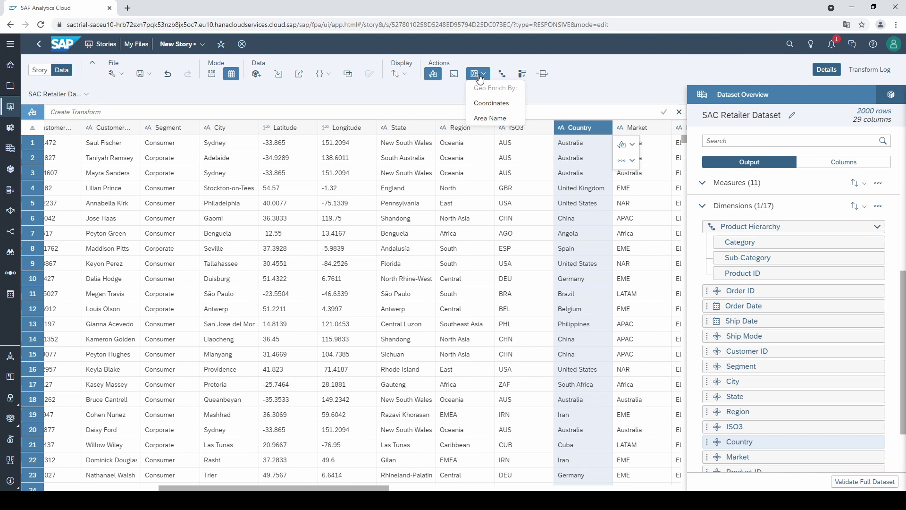
click(518, 109)
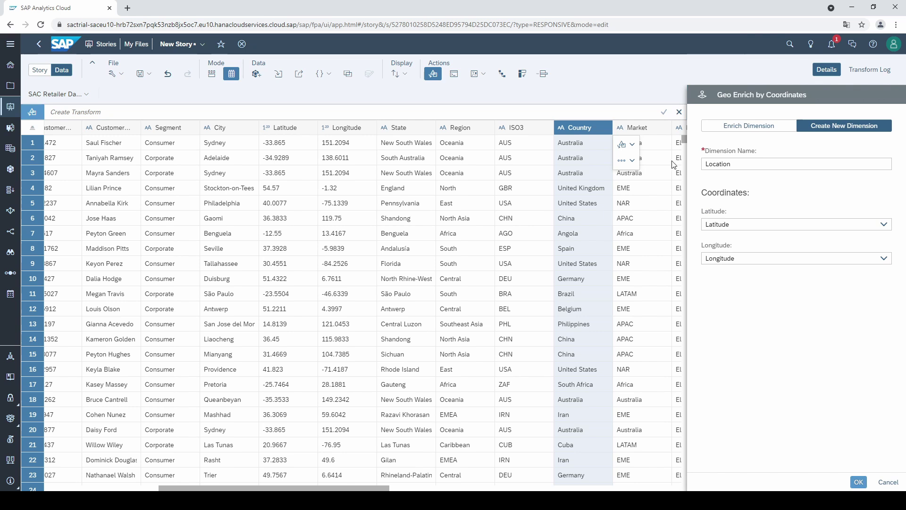
click(742, 132)
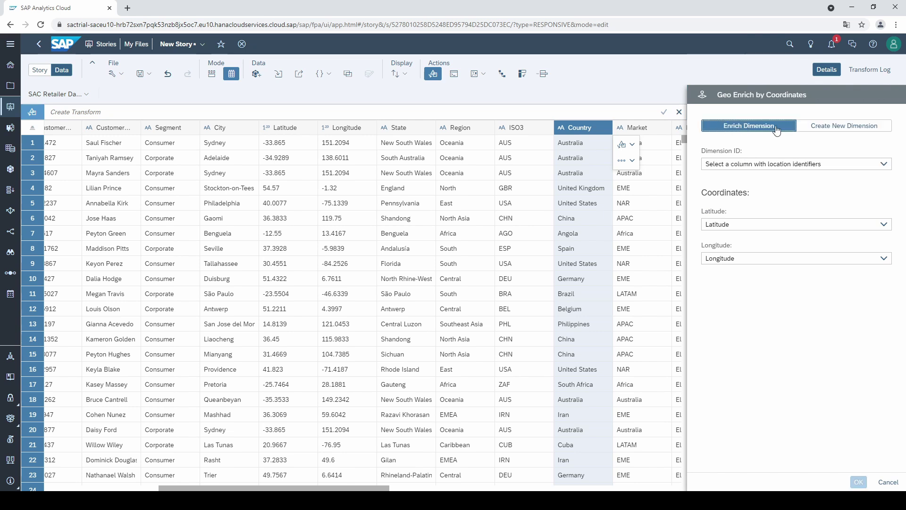
click(883, 165)
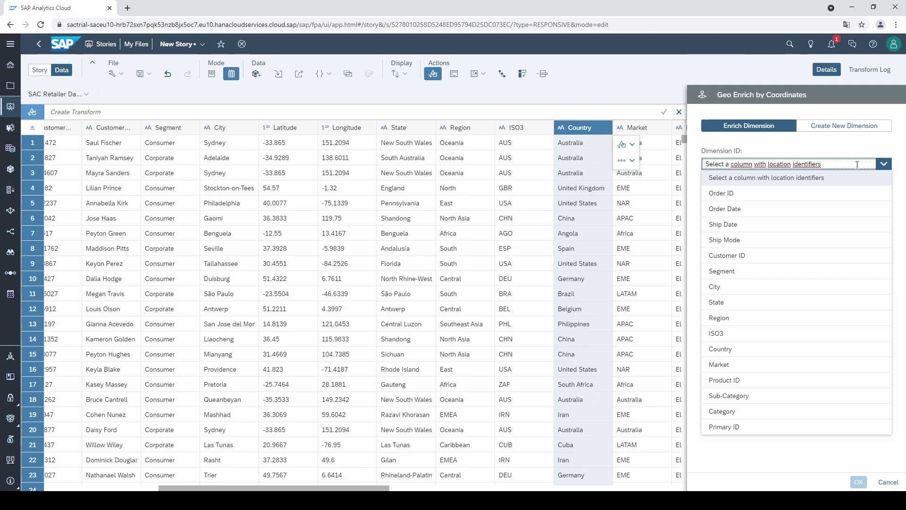
click(823, 165)
text(ci)
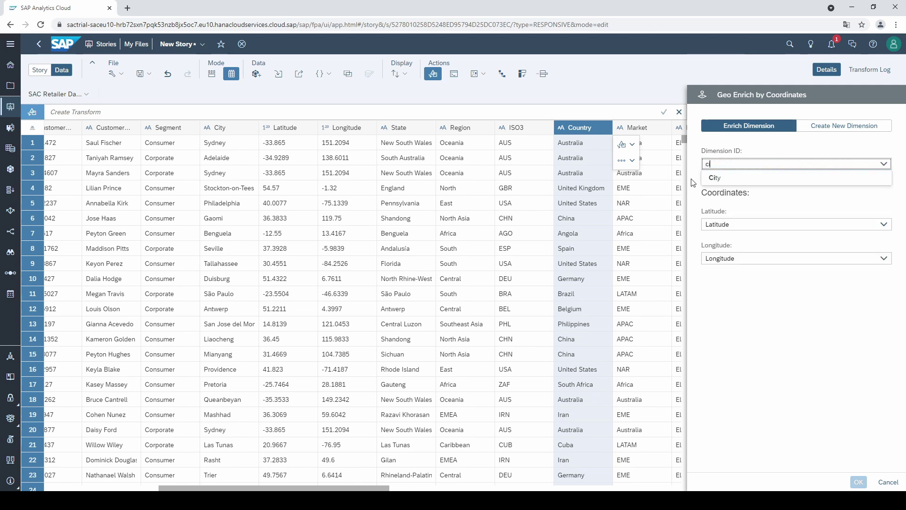
click(729, 179)
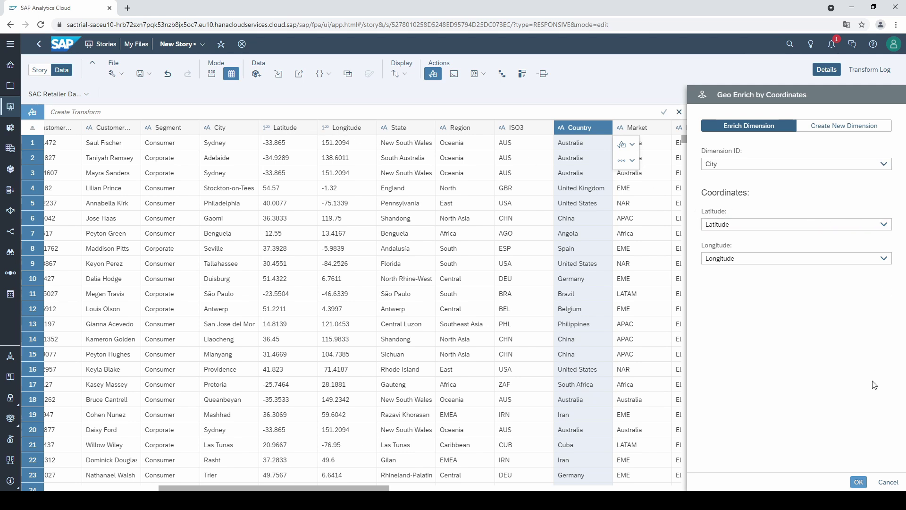
click(859, 482)
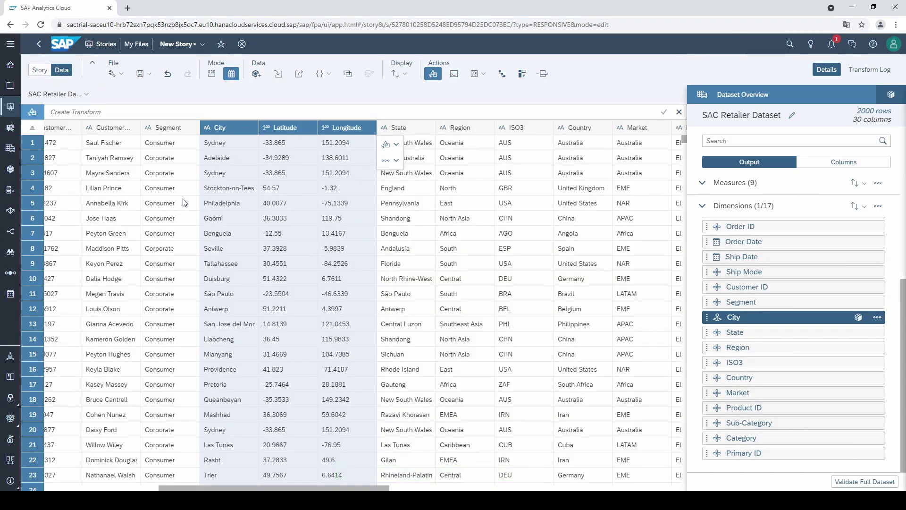
Step: Return to the story page and delete the right-hand panel on Page 1
click(46, 73)
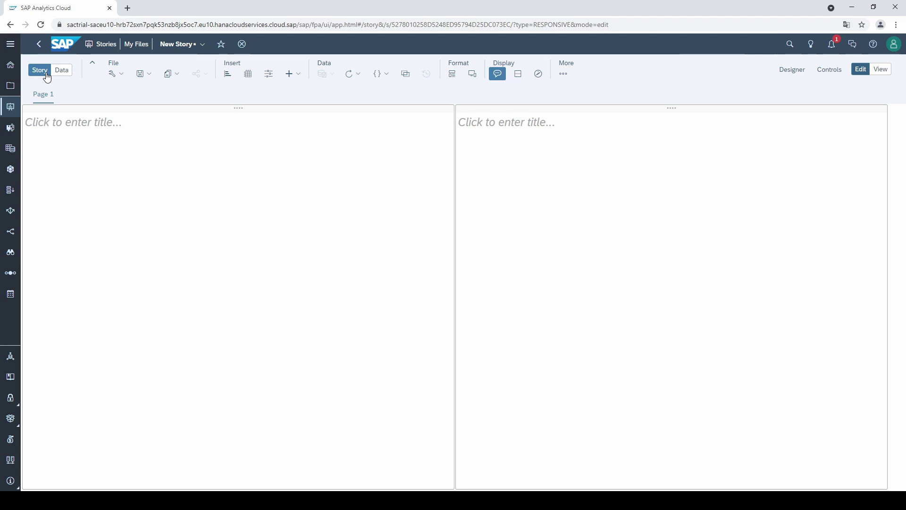
click(479, 108)
key(Delete)
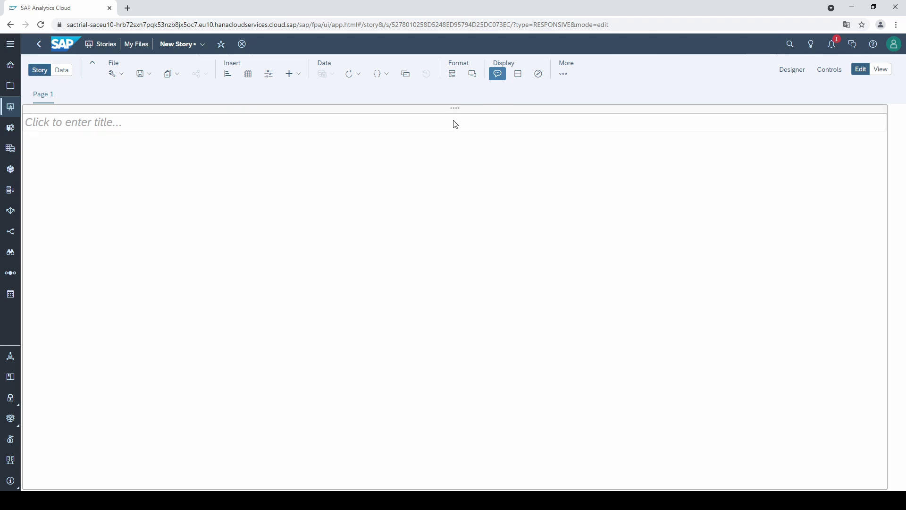
Step: Insert a new chart into the remaining page panel and make it a bar/column comparison chart
click(406, 149)
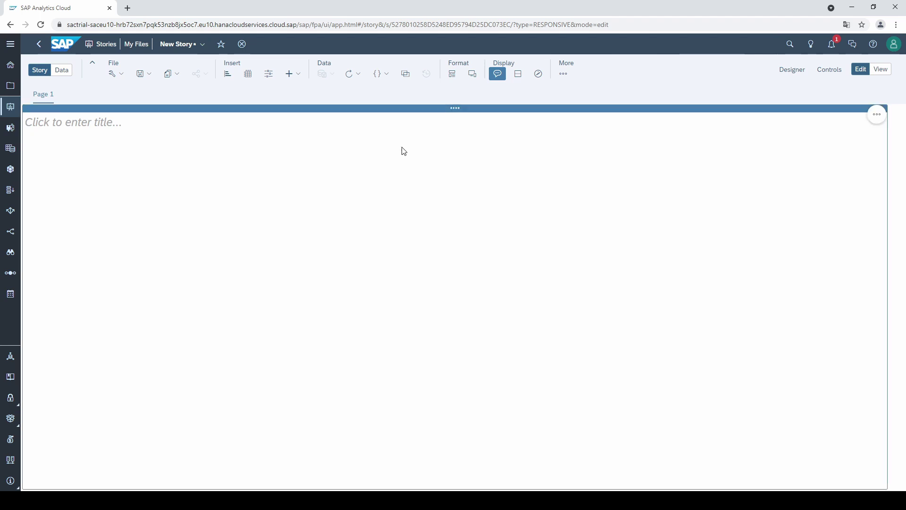
click(229, 75)
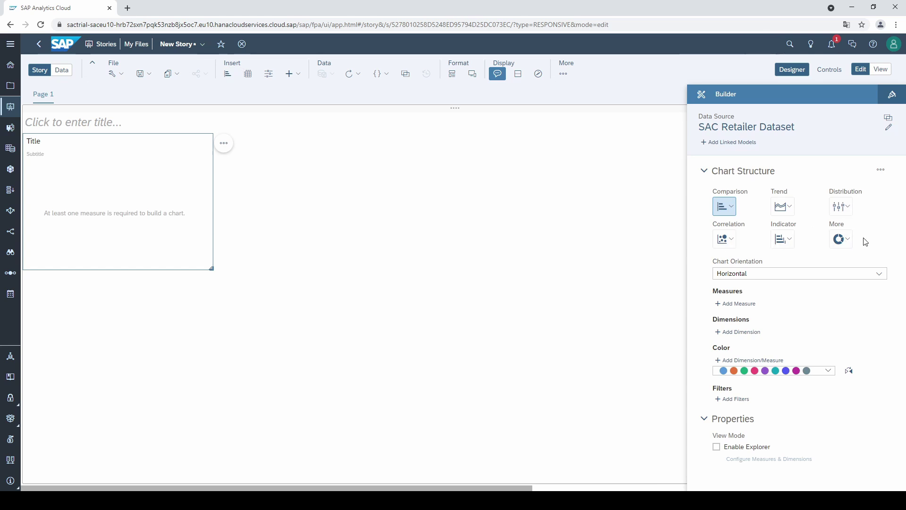
click(725, 206)
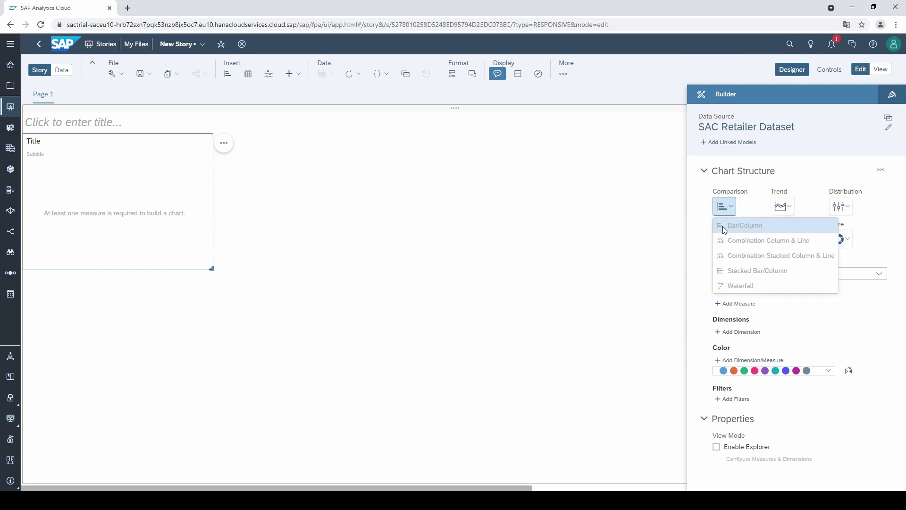
click(779, 226)
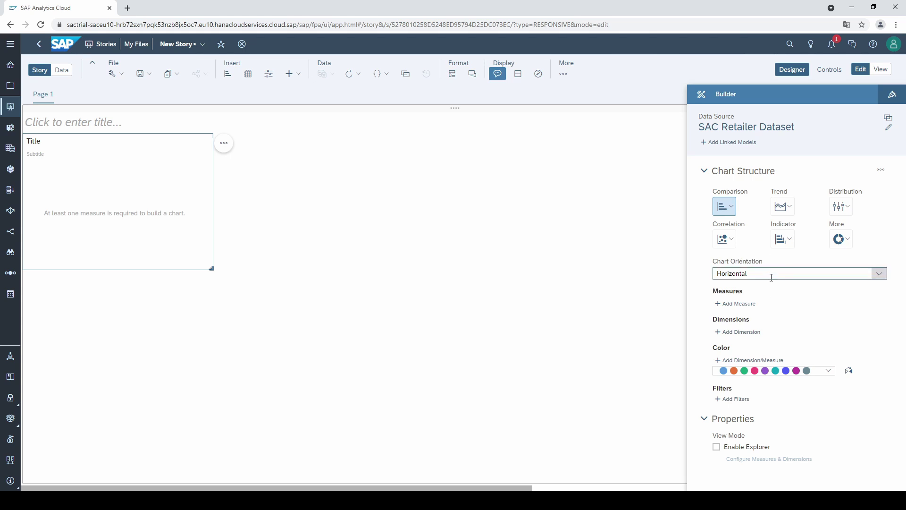
Step: Add Sales as the chart's measure and Market as its dimension
click(749, 304)
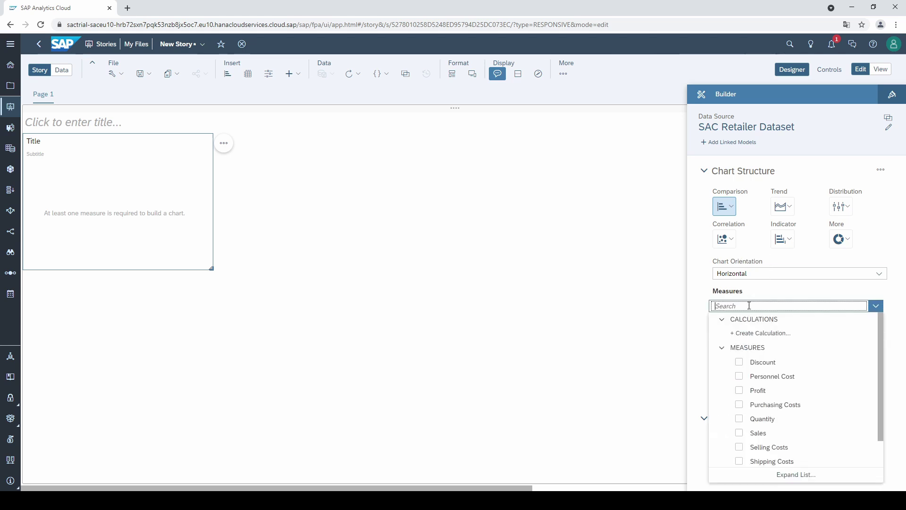
text(sale)
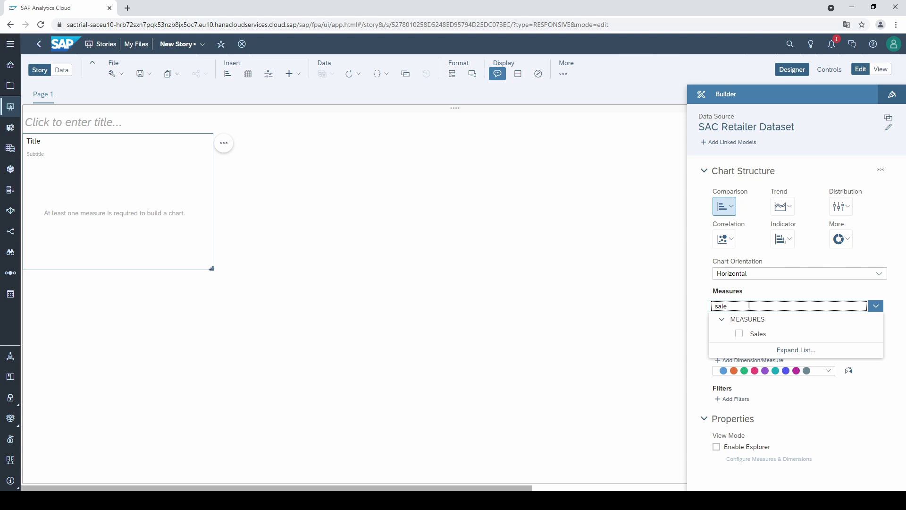
click(698, 320)
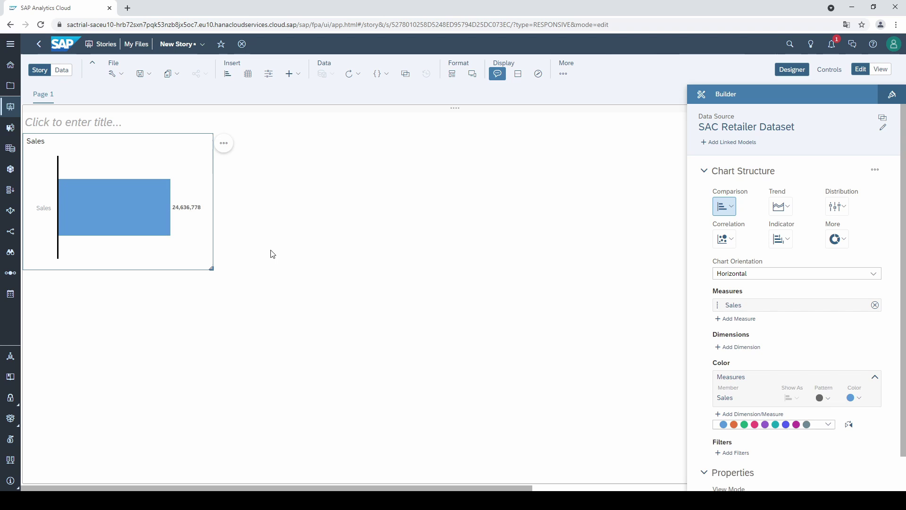
click(757, 347)
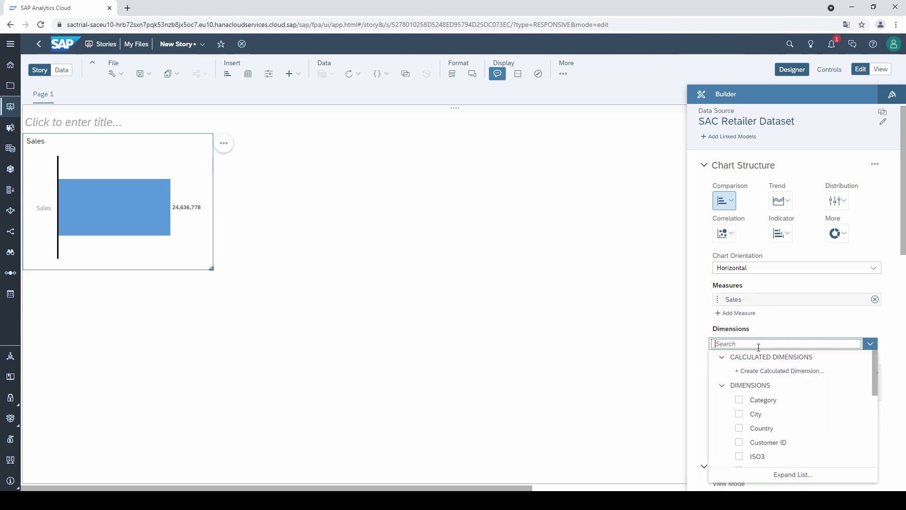
text(ma)
click(771, 370)
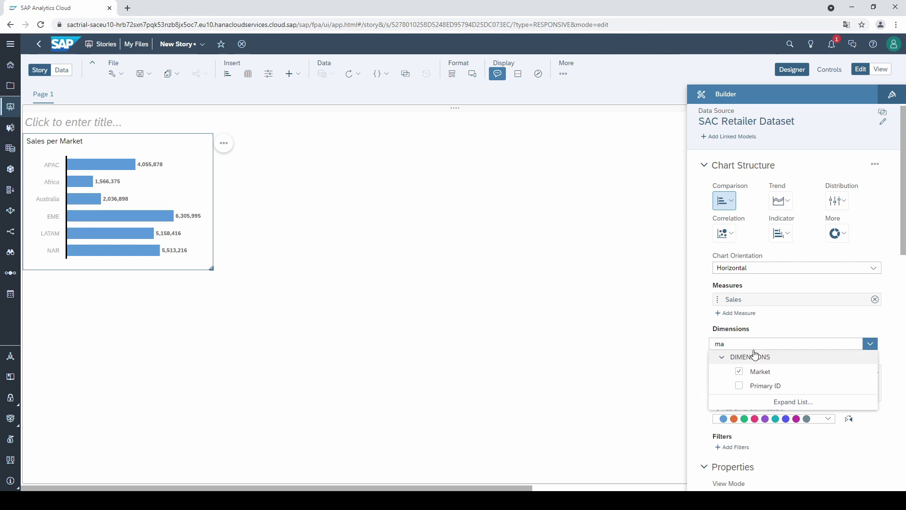
click(702, 312)
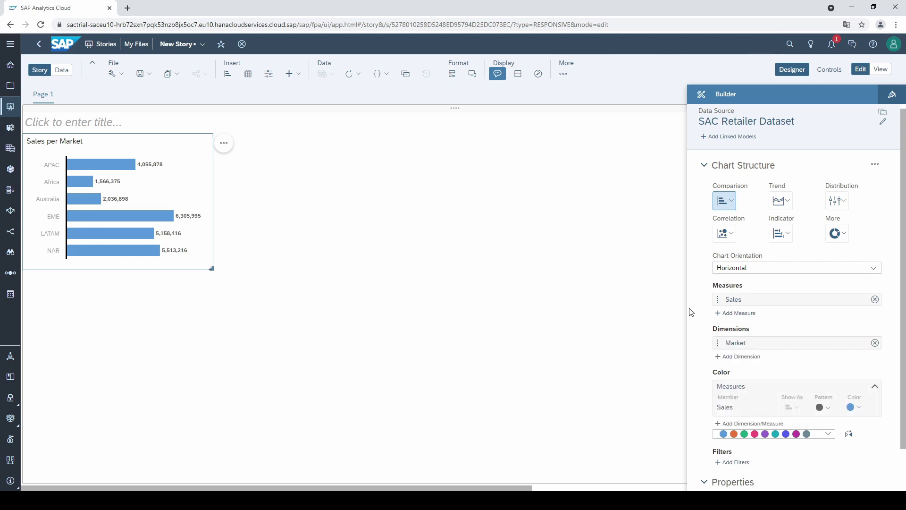
Step: Sort the market bars by Sales from Highest to Lowest and drag the chart larger
click(230, 148)
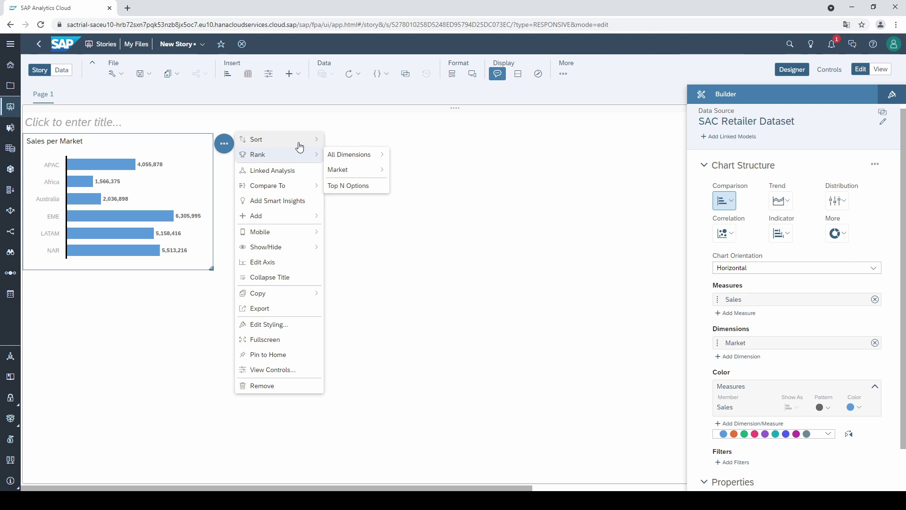
mouse_move(298, 142)
mouse_move(381, 157)
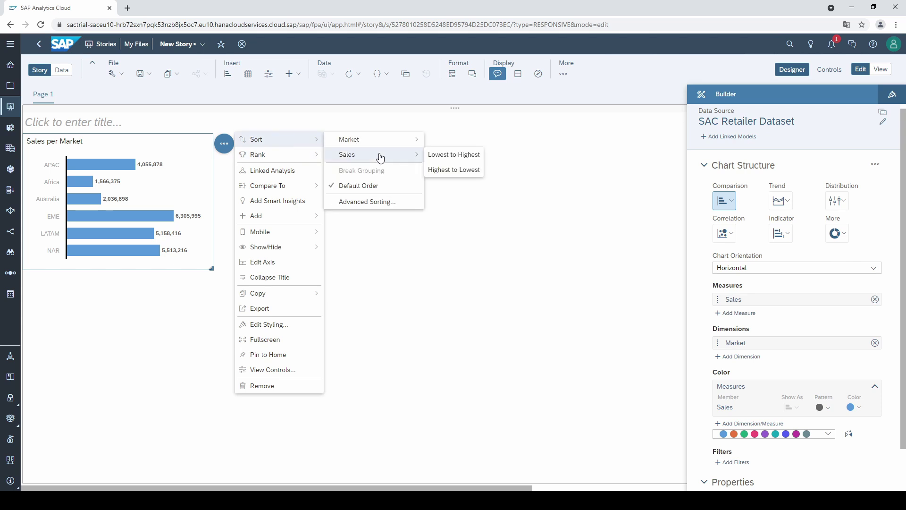
click(455, 170)
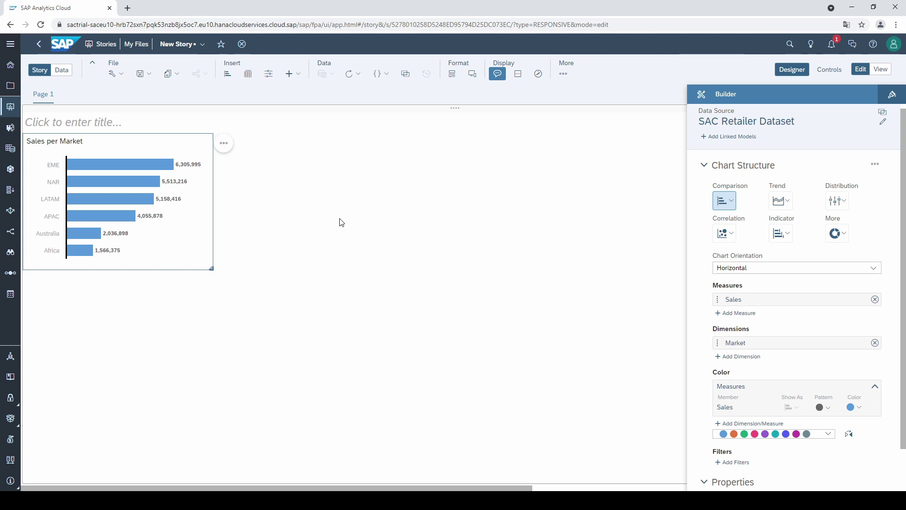
drag(211, 268, 281, 290)
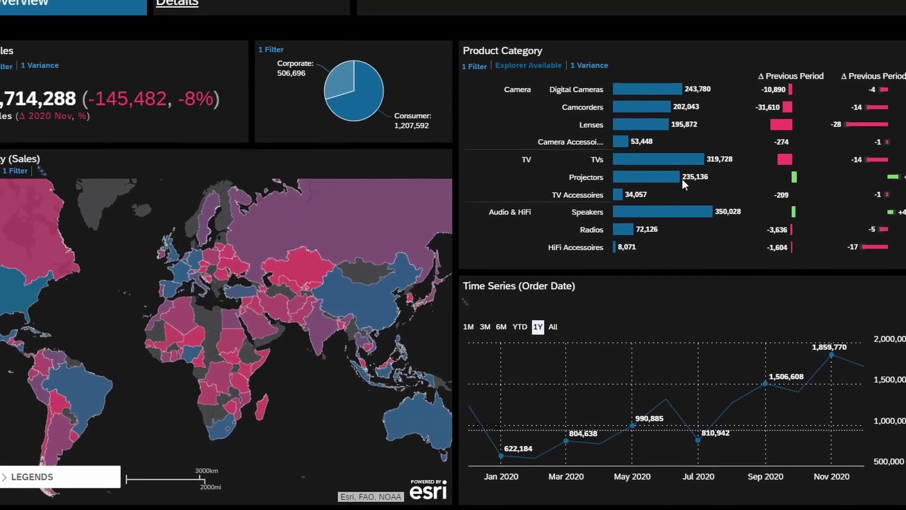
mouse_move(654, 179)
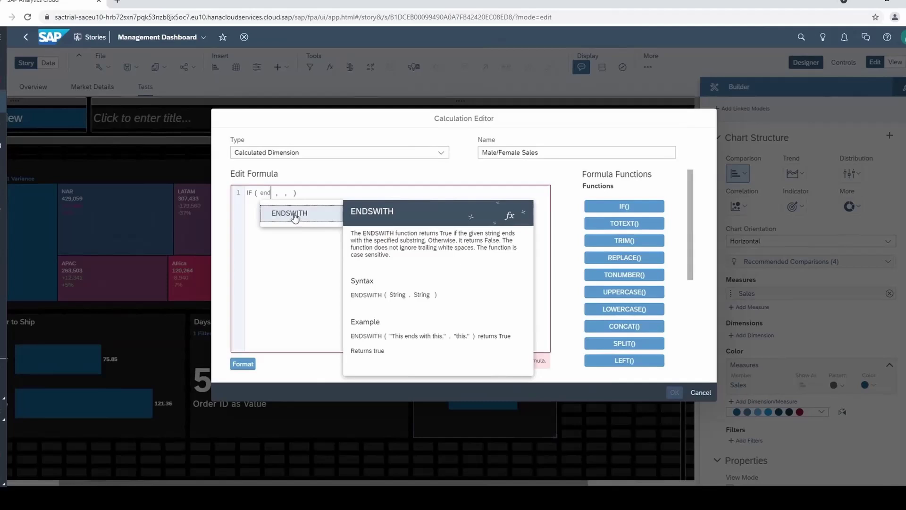
click(311, 215)
click(299, 210)
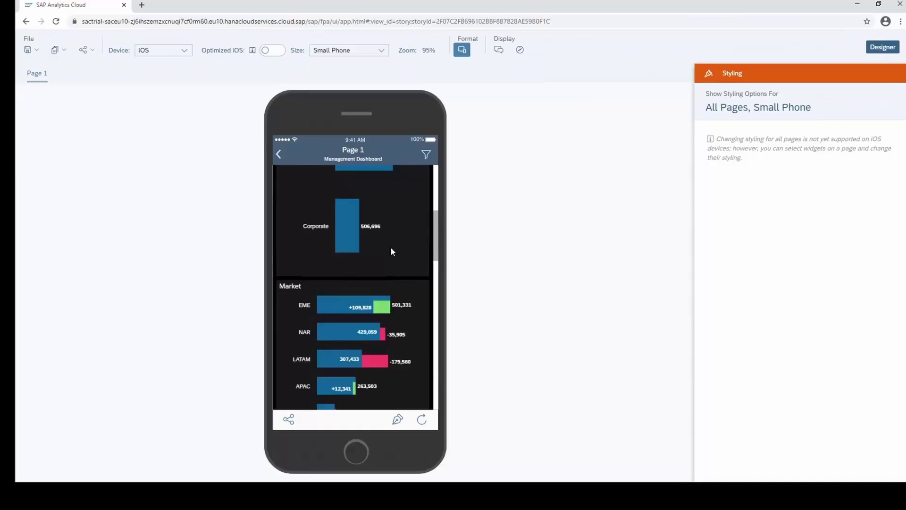
scroll(390, 247, down, 3)
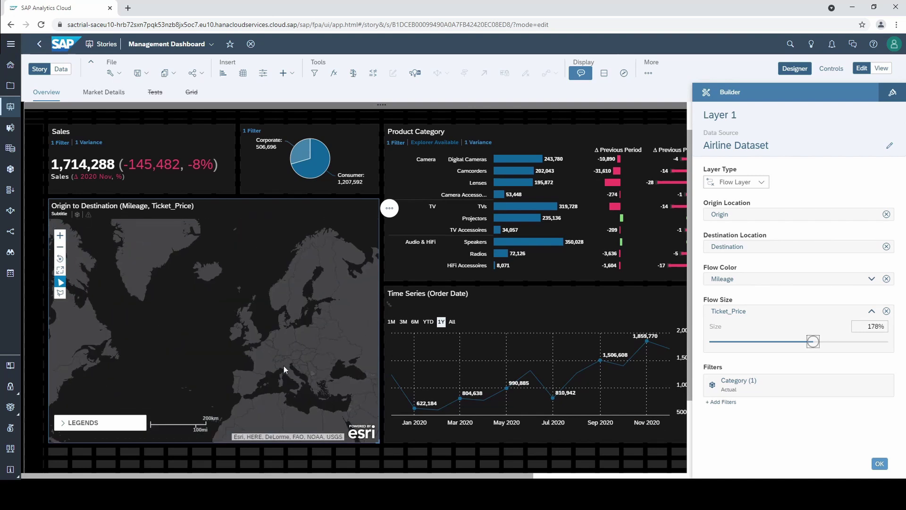
click(879, 464)
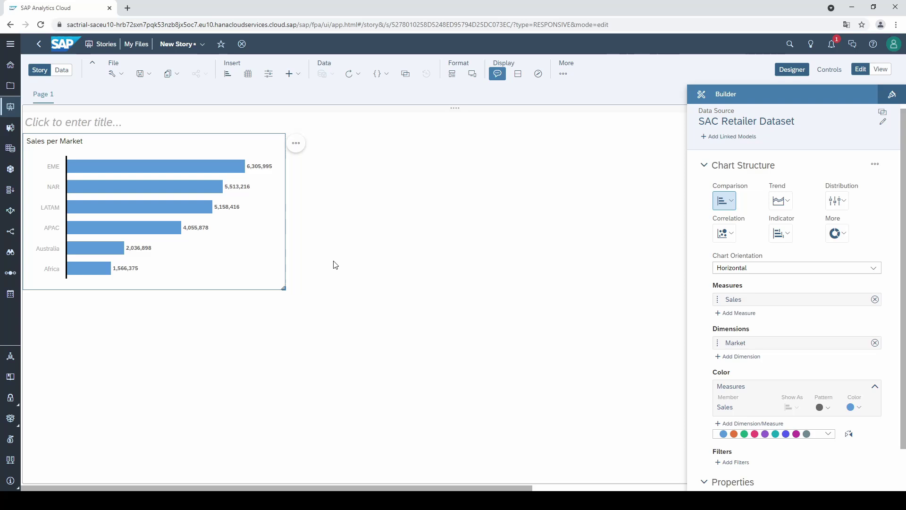
Step: Insert a new chart and make it a Distribution Tree Map
click(335, 264)
click(227, 73)
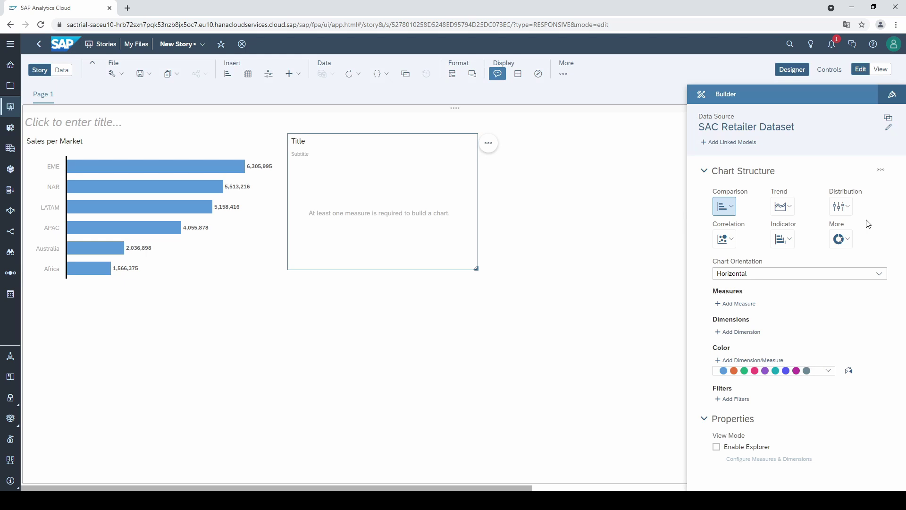
click(841, 206)
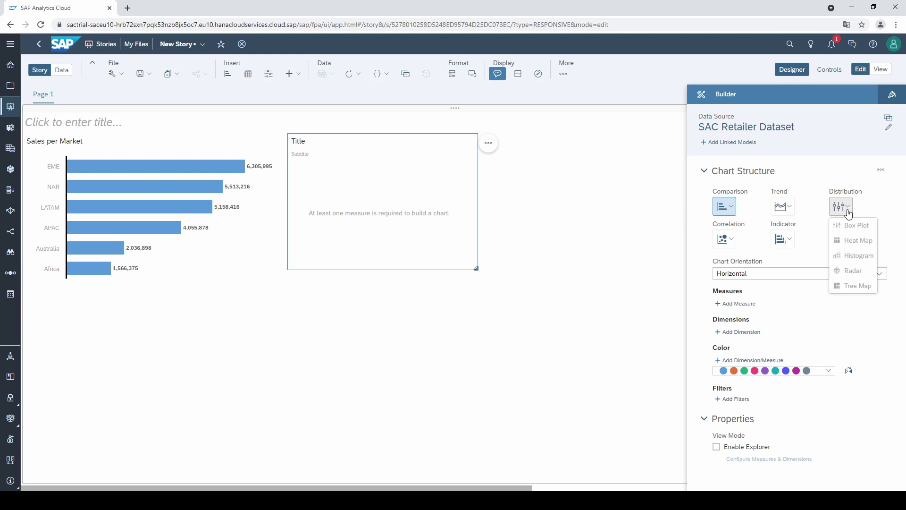
click(858, 286)
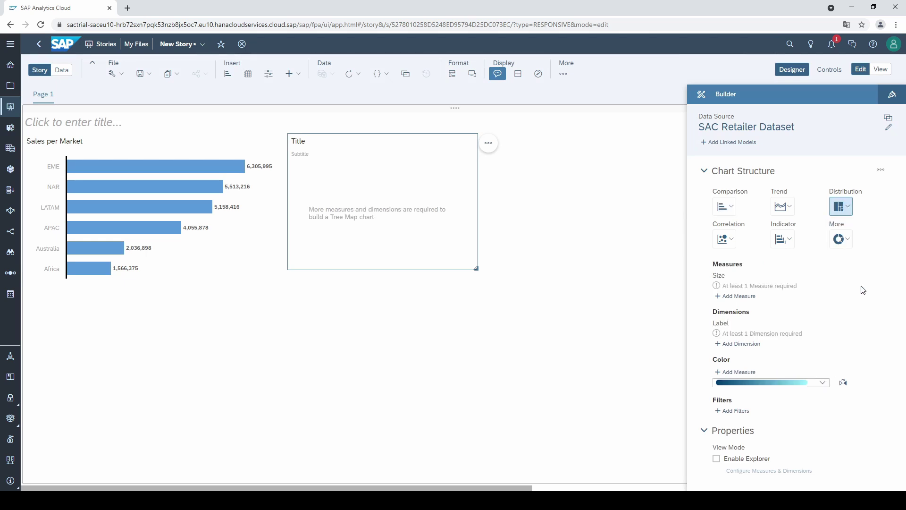
Step: Size the tree map tiles by Sales and label them by Sub-Category
click(740, 298)
text(sa)
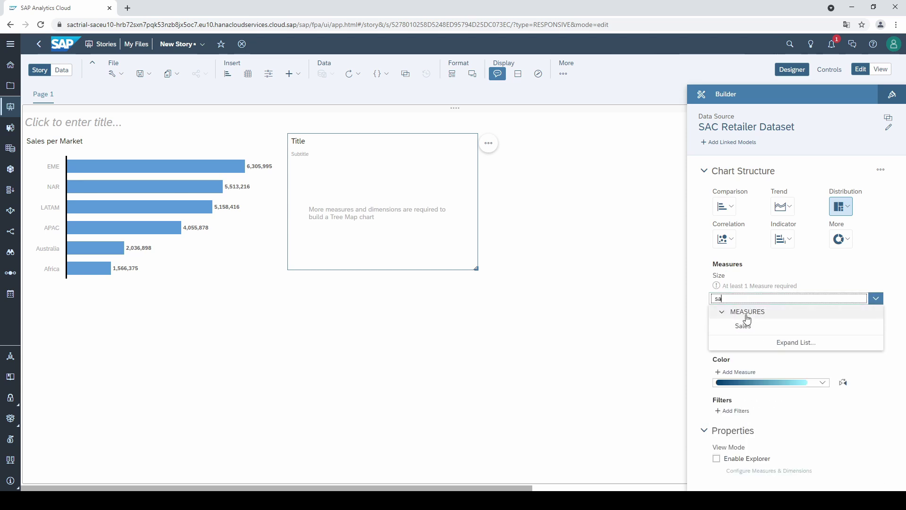
click(744, 325)
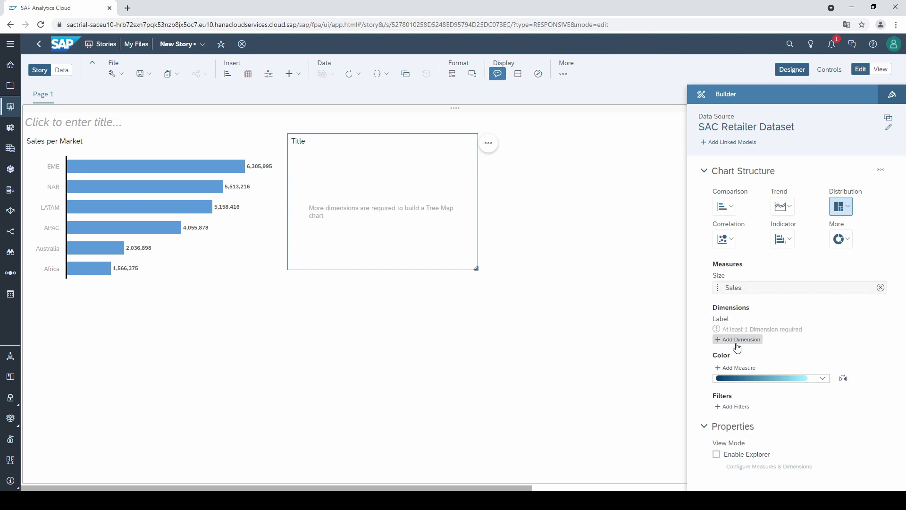
click(737, 344)
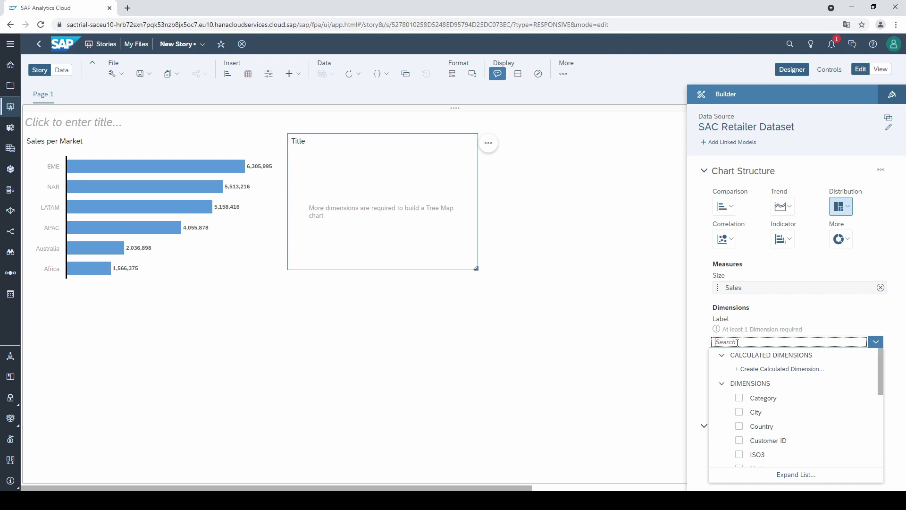
text(su)
click(755, 369)
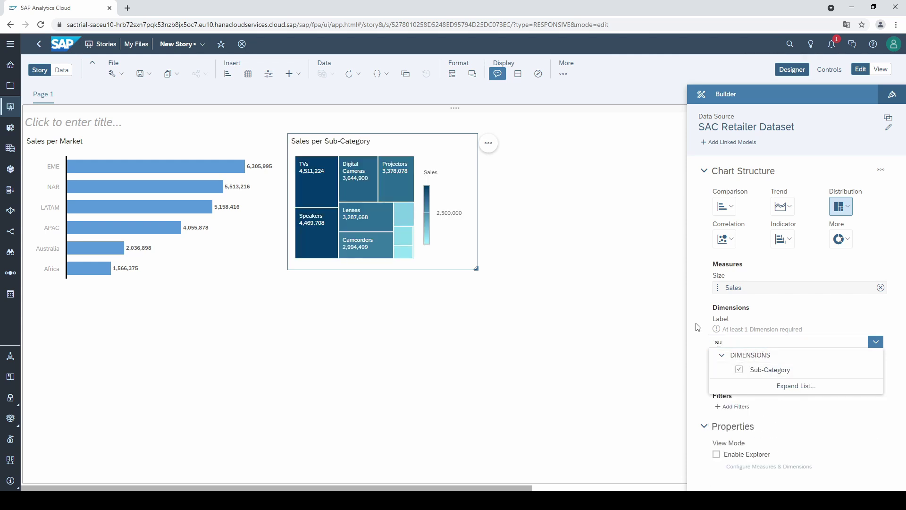
click(692, 324)
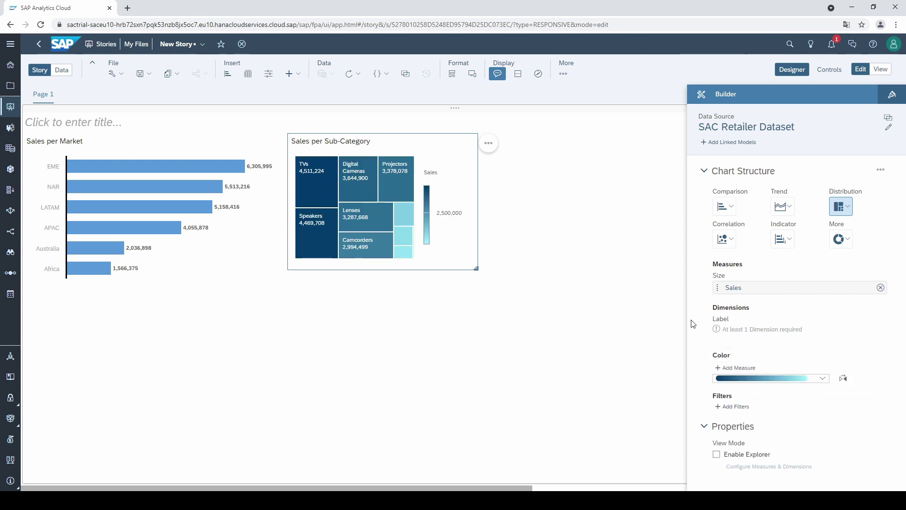
Step: Colour the tiles by Profit using the blue-to-pink palette
click(737, 373)
click(741, 344)
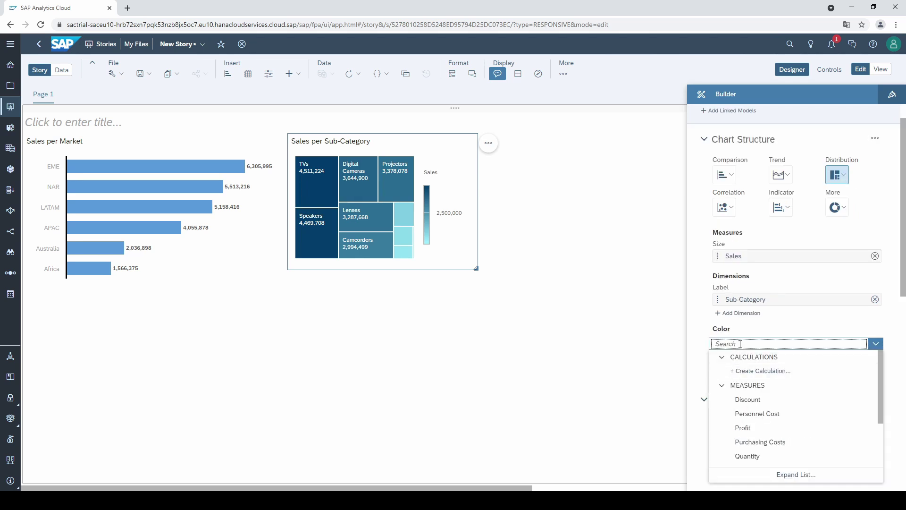
text(pr)
click(743, 371)
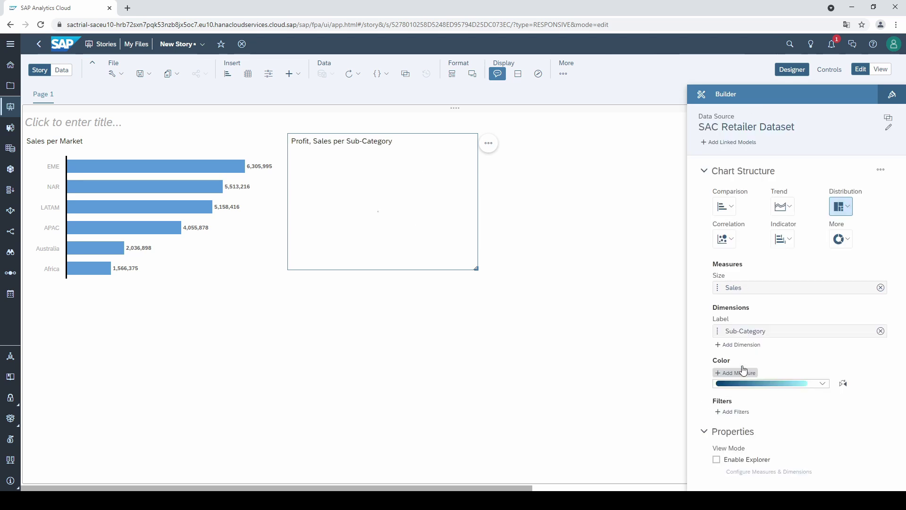
click(823, 390)
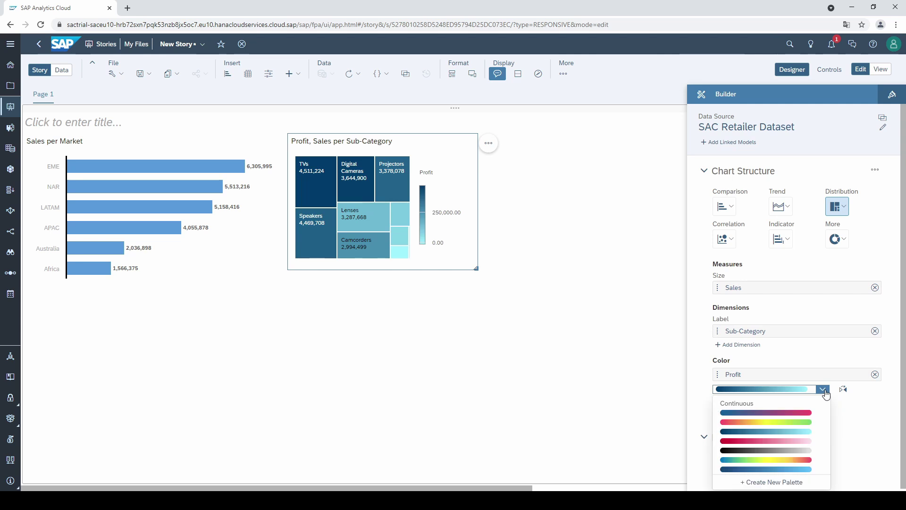
click(809, 413)
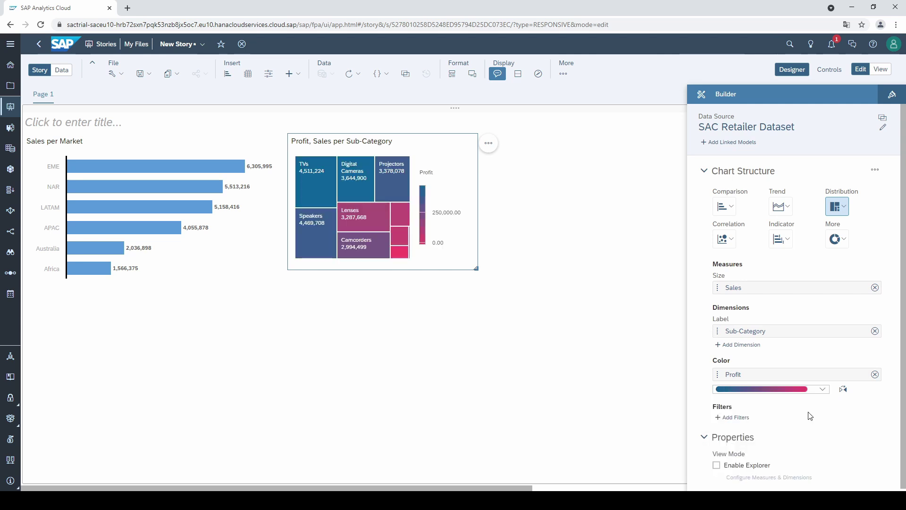
Step: Enlarge the tree map and uncheck its Legend under Show/Hide
drag(476, 270, 593, 289)
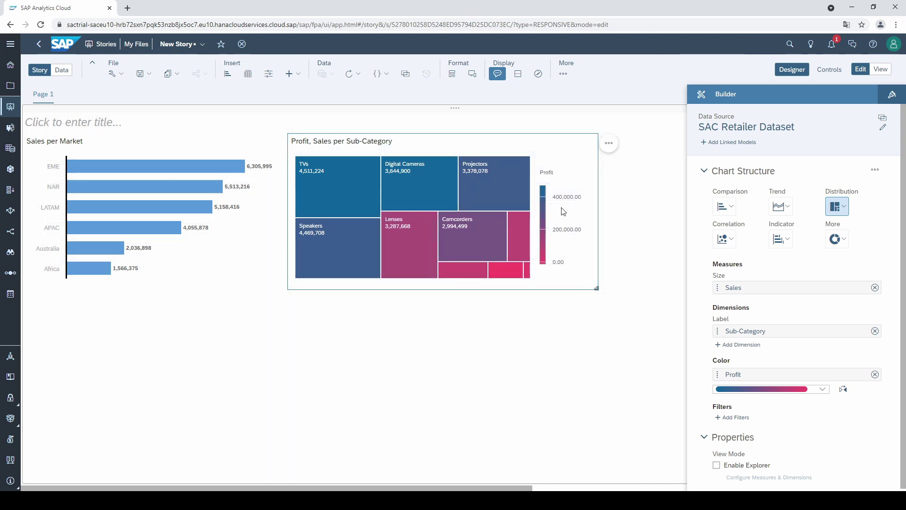
click(609, 144)
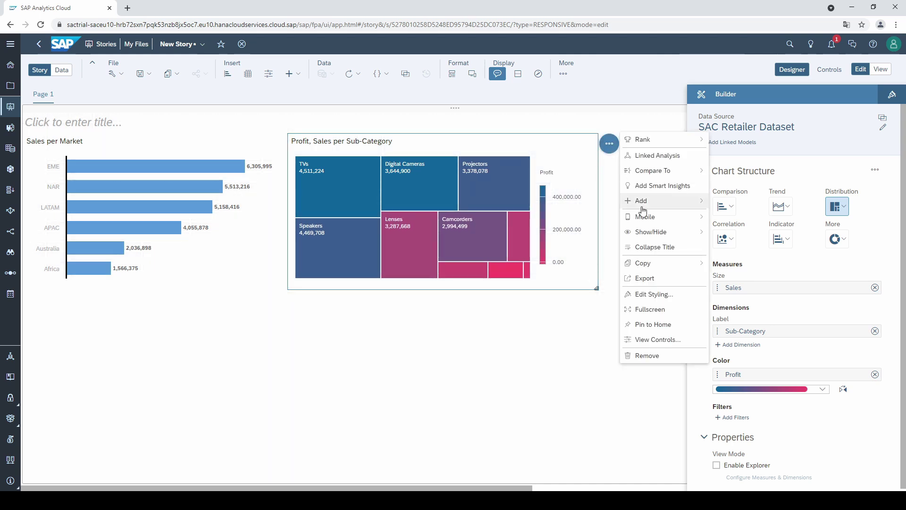
mouse_move(667, 238)
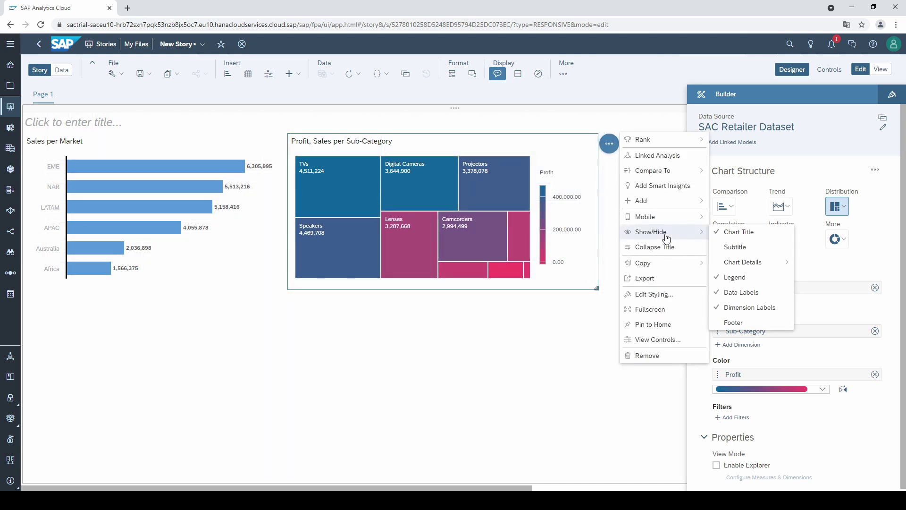
click(751, 280)
click(521, 317)
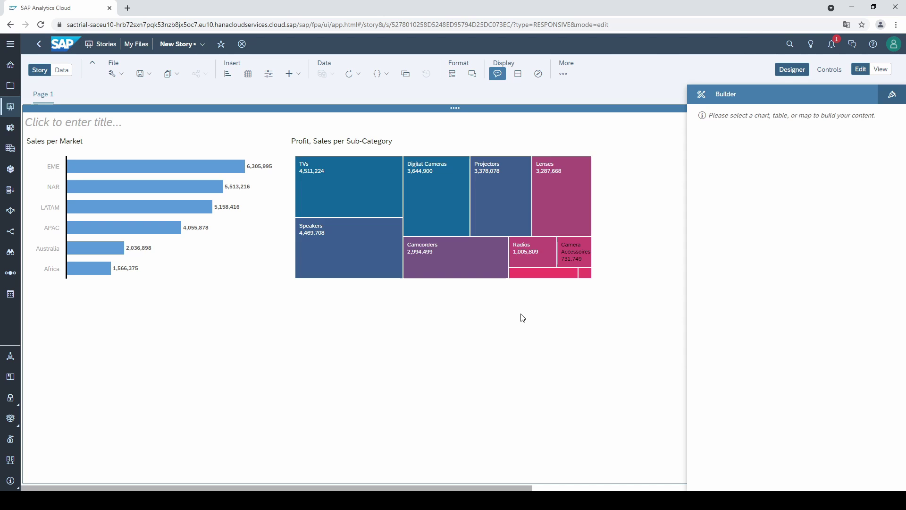
Step: Copy and paste the Sales per Market chart, moving the duplicate beneath the original at the left
click(217, 283)
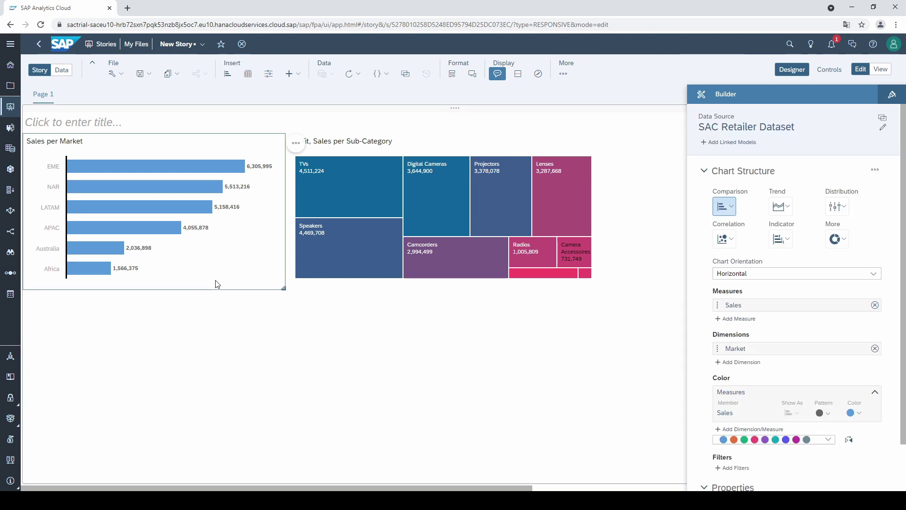
key(ctrl+c)
click(217, 307)
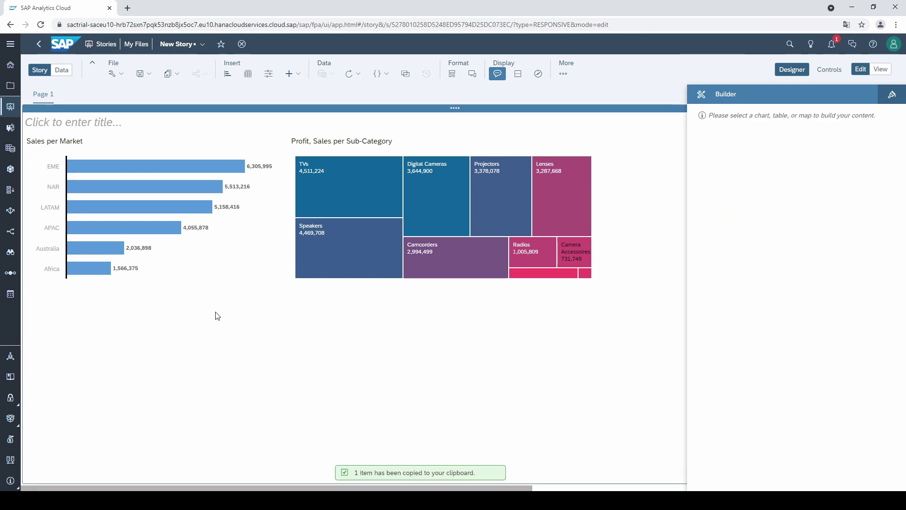
key(ctrl+v)
drag(479, 135, 46, 294)
drag(183, 487, 28, 487)
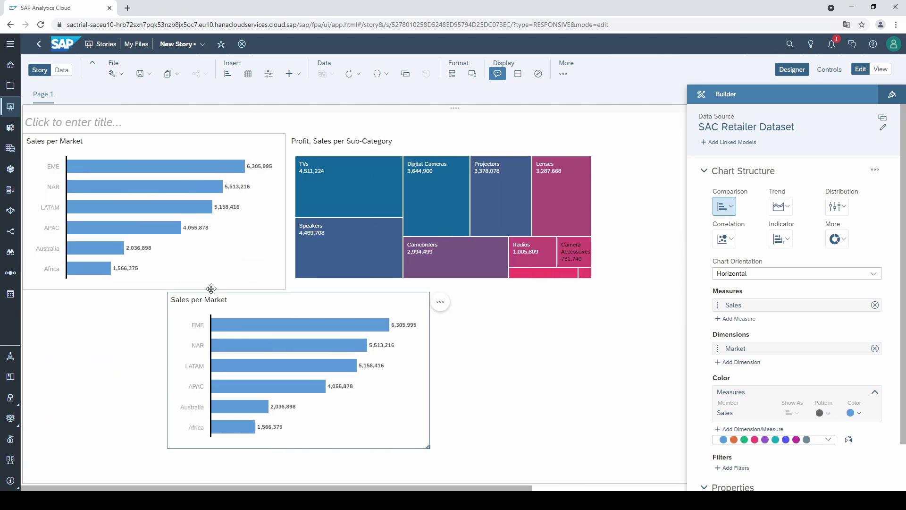
drag(211, 290, 110, 294)
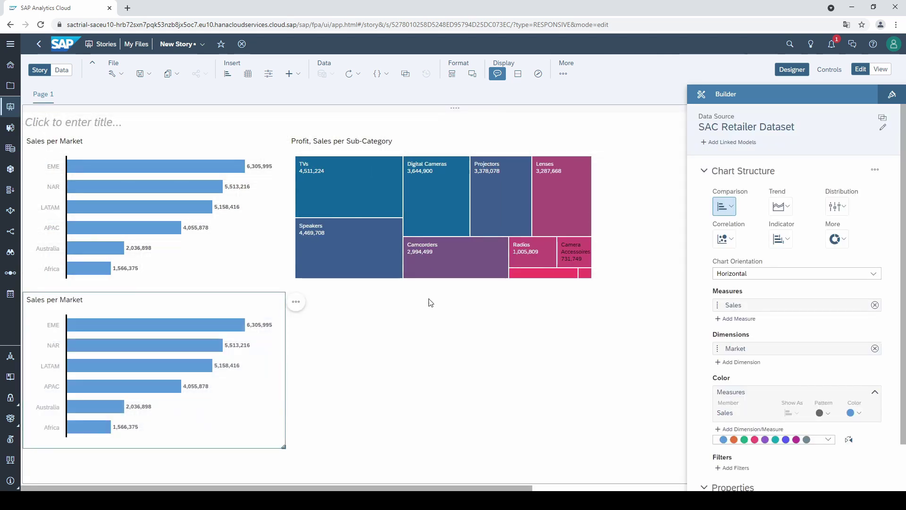
Step: Change the copied chart to a Time Series of Sales by Order Date at Month granularity
click(781, 206)
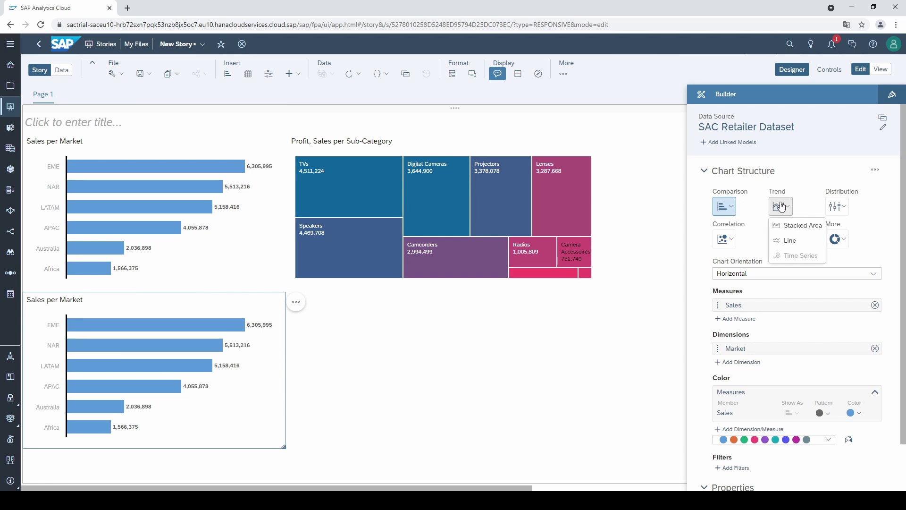
click(818, 255)
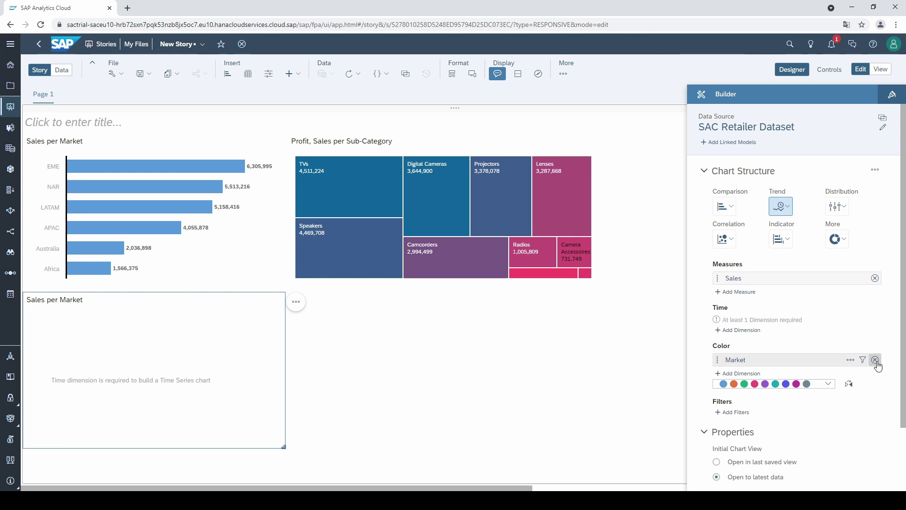
click(738, 330)
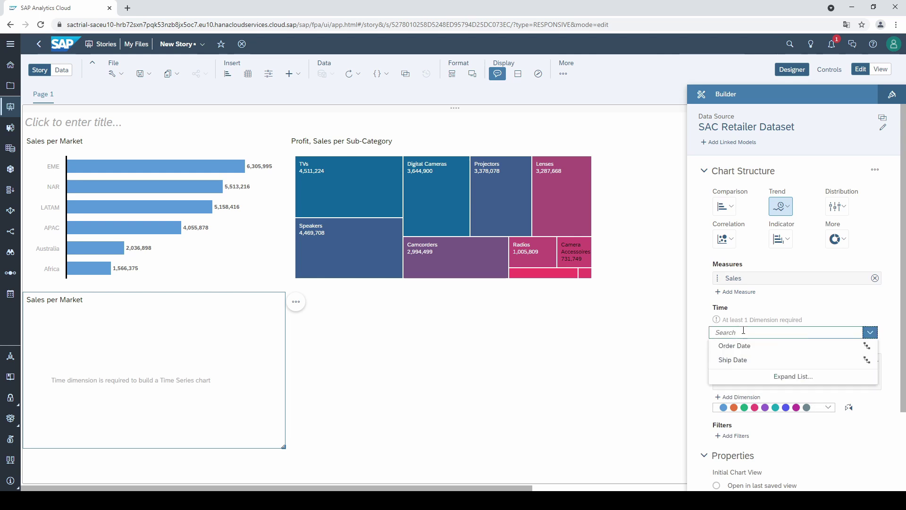
click(756, 350)
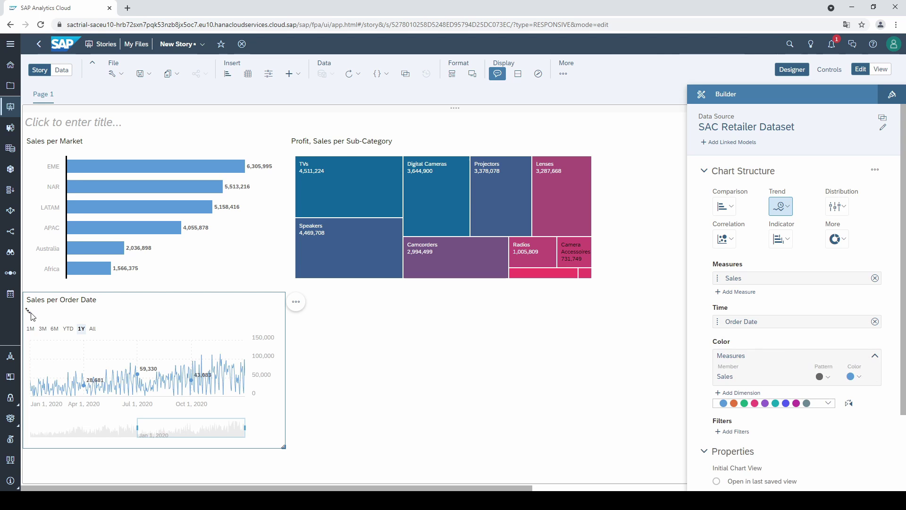
click(29, 314)
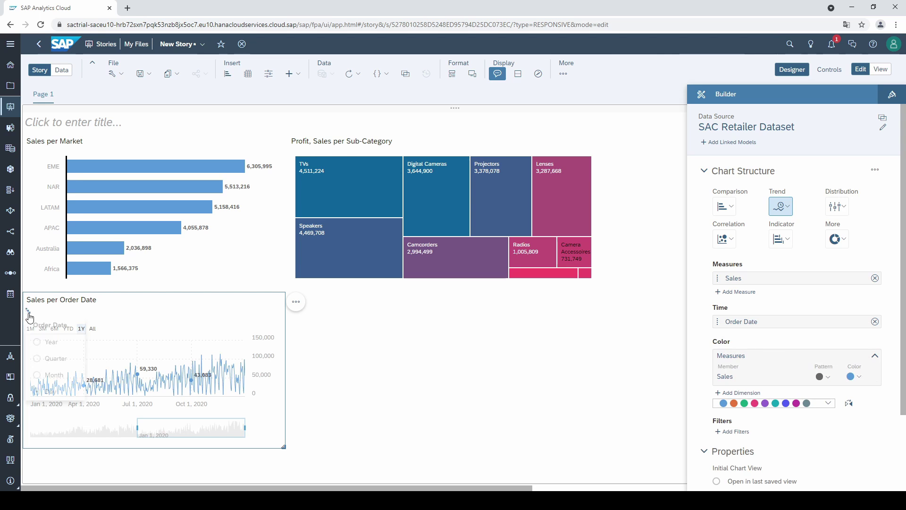
click(60, 376)
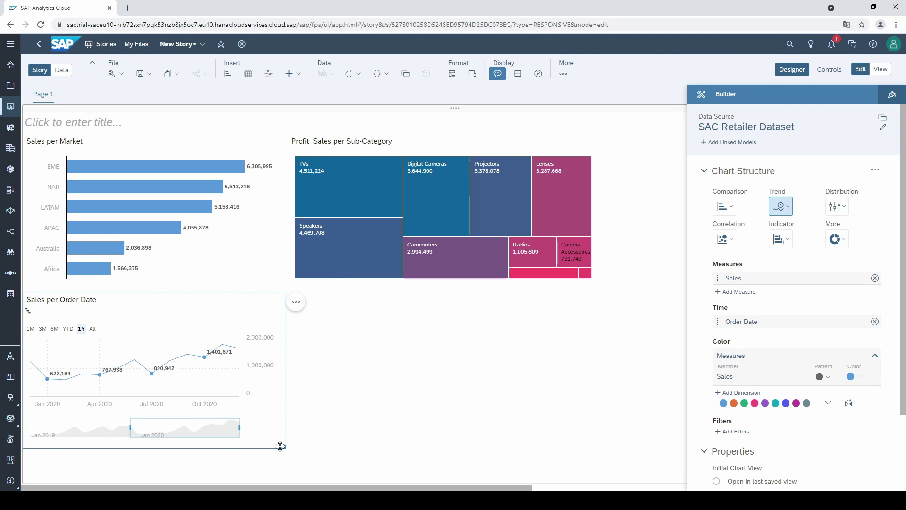
Step: Make the Sales per Order Date chart taller and insert a new table
drag(281, 446, 285, 467)
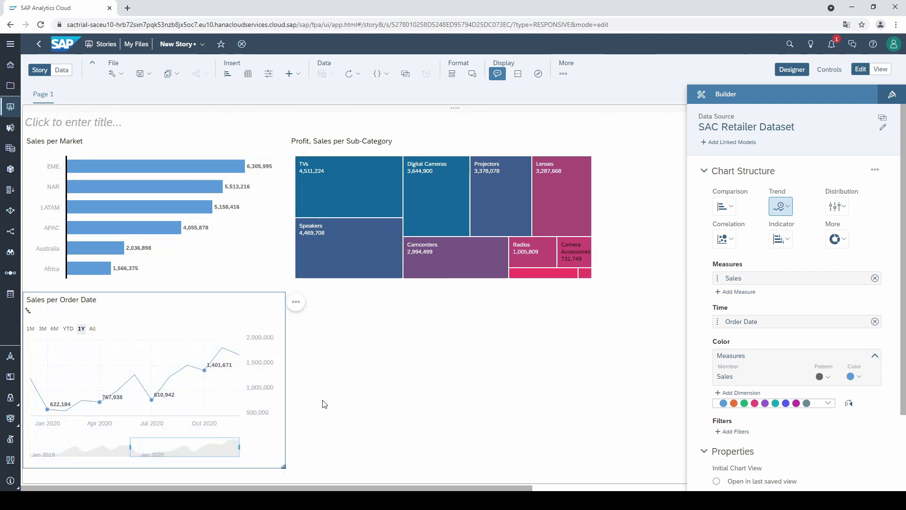
click(323, 404)
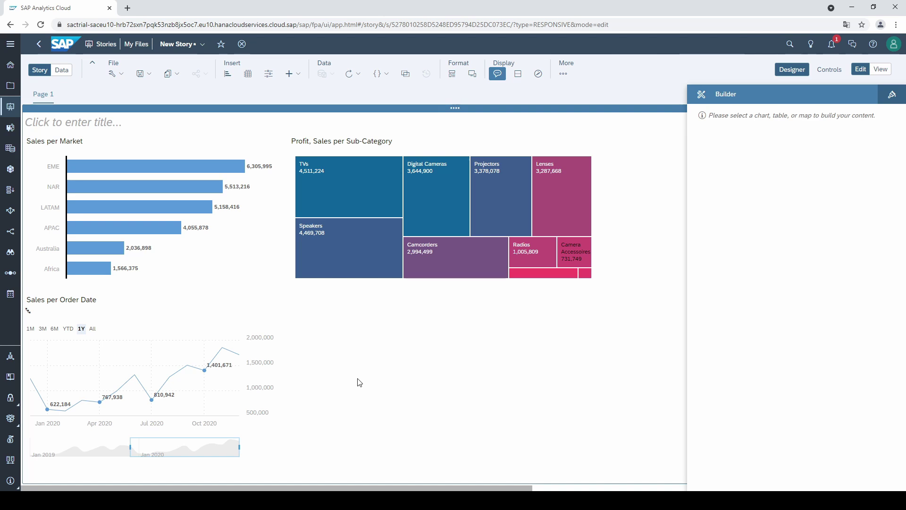
click(253, 77)
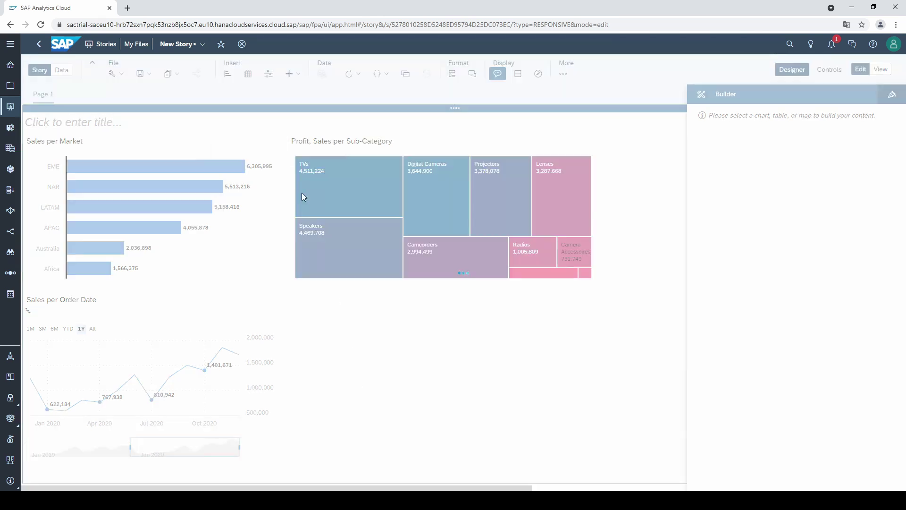
Step: Place the table beside the line chart, resize it wider and shorter, and add Customer ID rows
drag(544, 228, 170, 299)
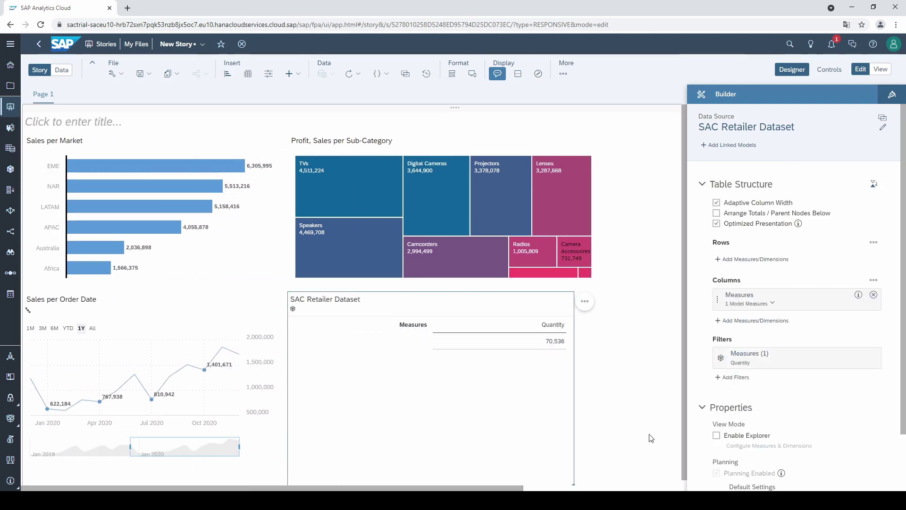
drag(572, 482, 597, 468)
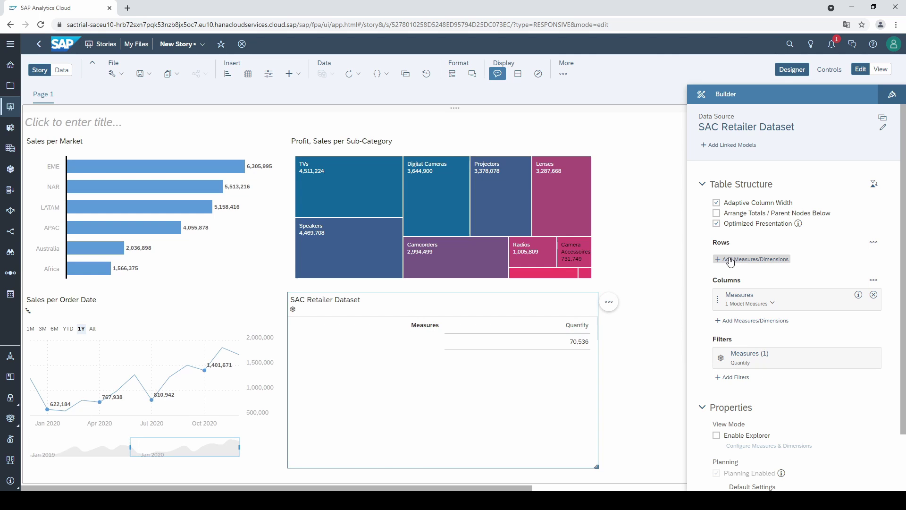
click(730, 260)
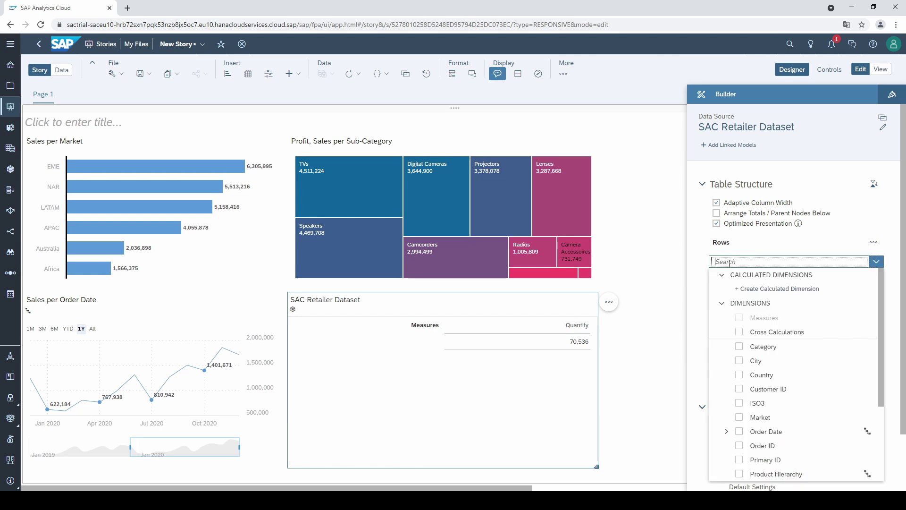
text(cu)
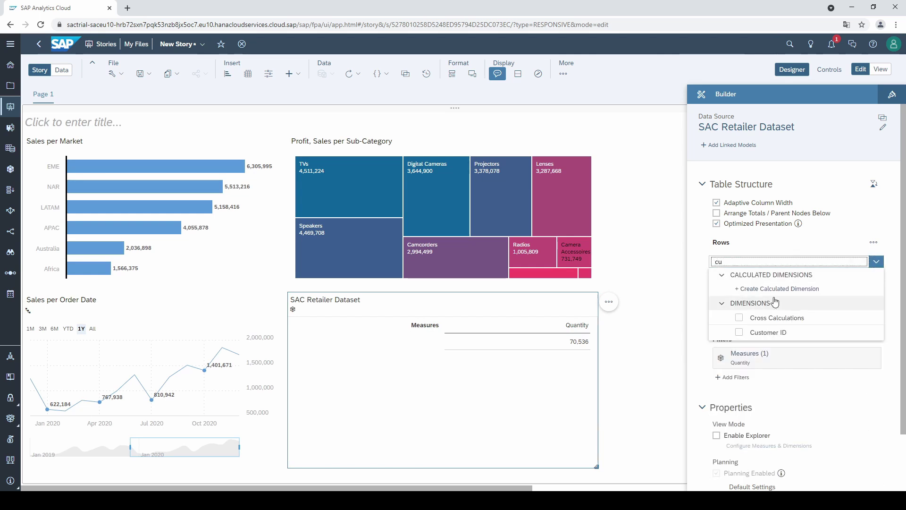
click(778, 332)
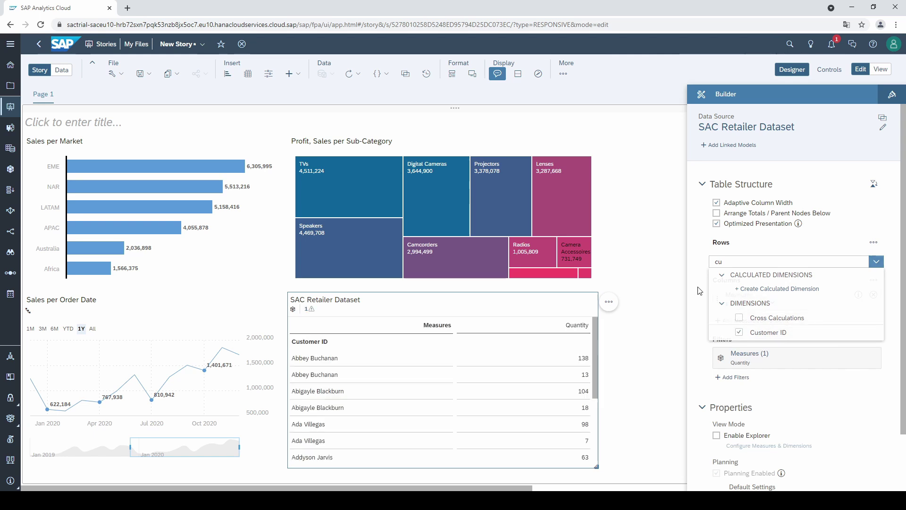
click(700, 292)
Step: Filter the table's measures to Sales and Profit, removing Quantity
mouse_move(827, 309)
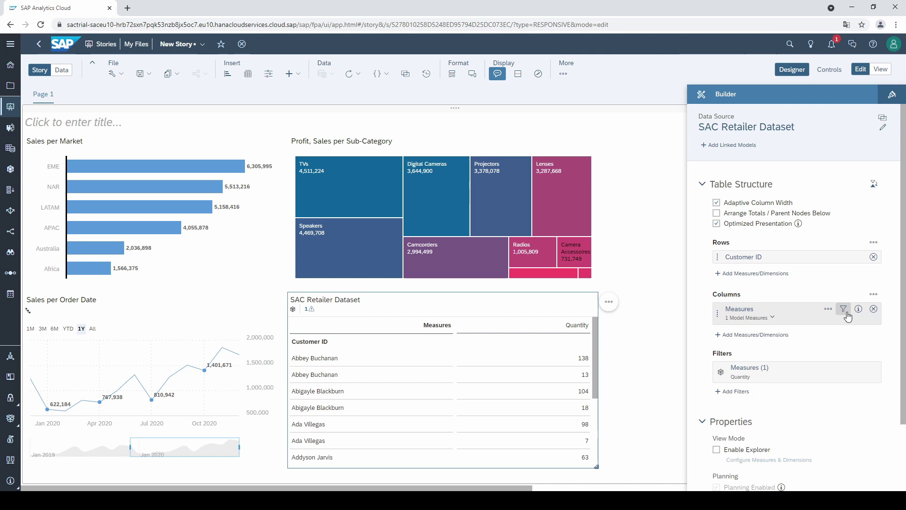
click(844, 309)
click(295, 218)
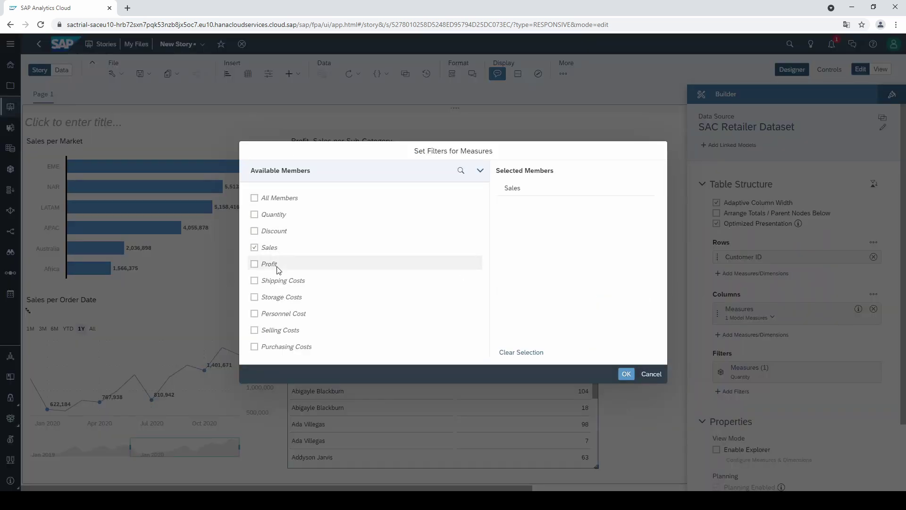
click(626, 374)
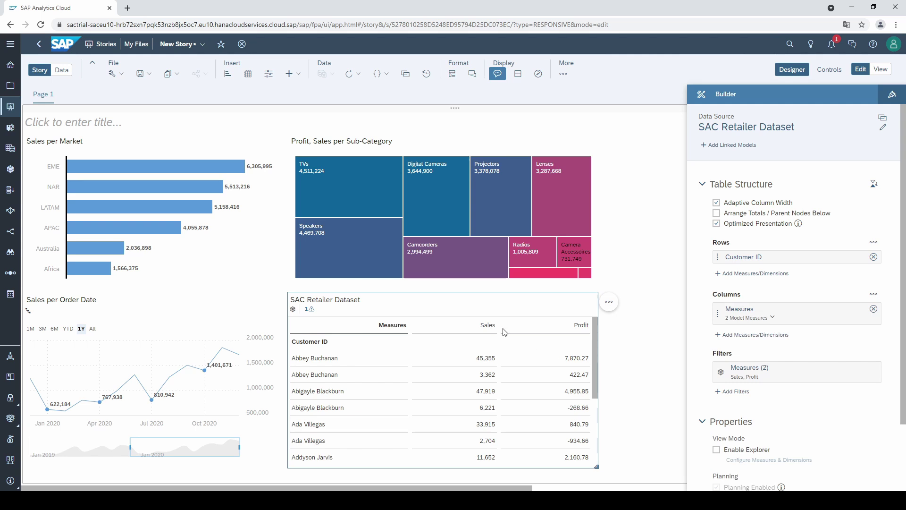
Step: Turn on In-Cell Chart for the table's Sales and Profit columns
right_click(490, 330)
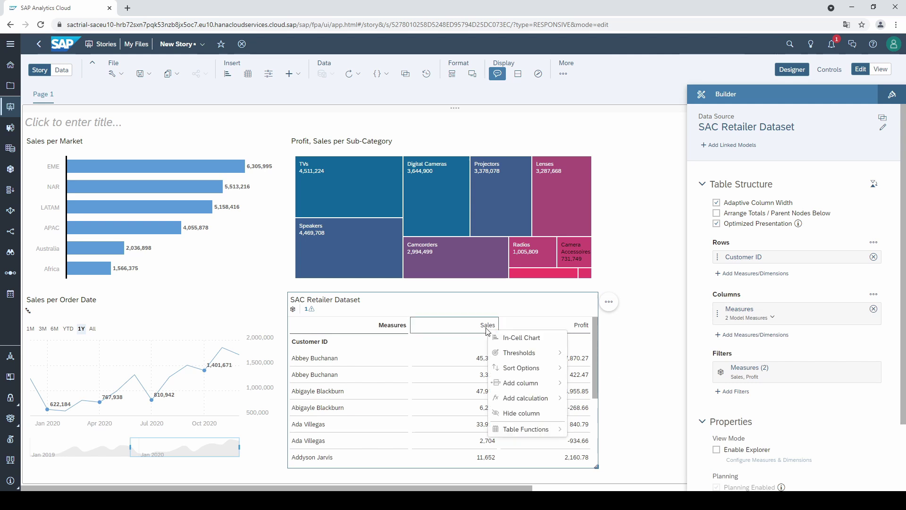
click(543, 338)
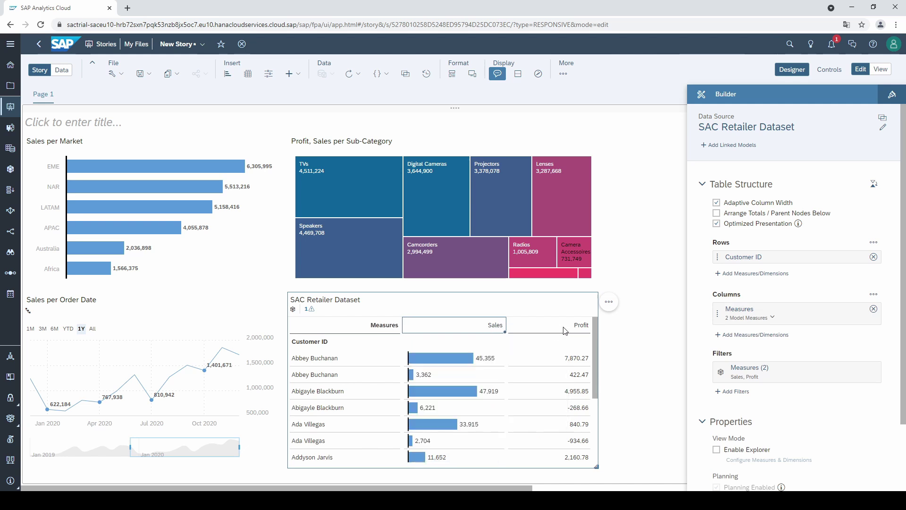
right_click(579, 329)
click(602, 339)
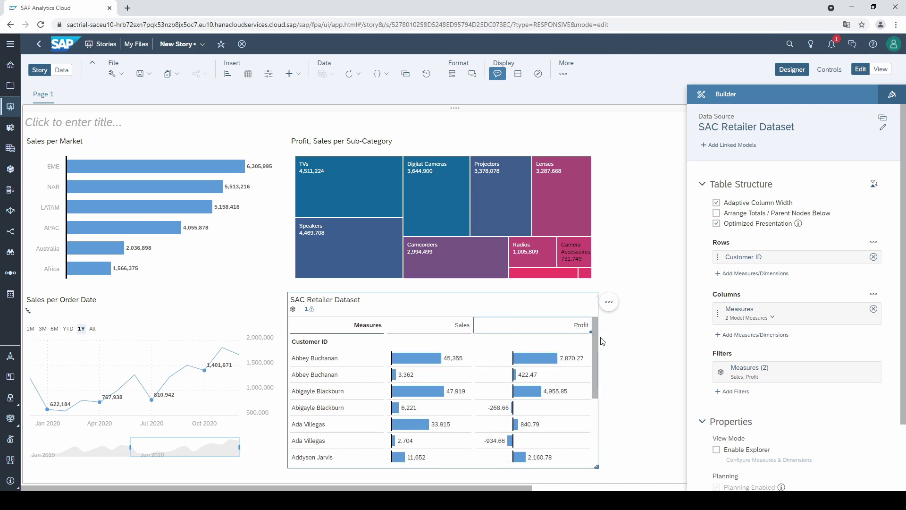
click(627, 420)
mouse_move(116, 174)
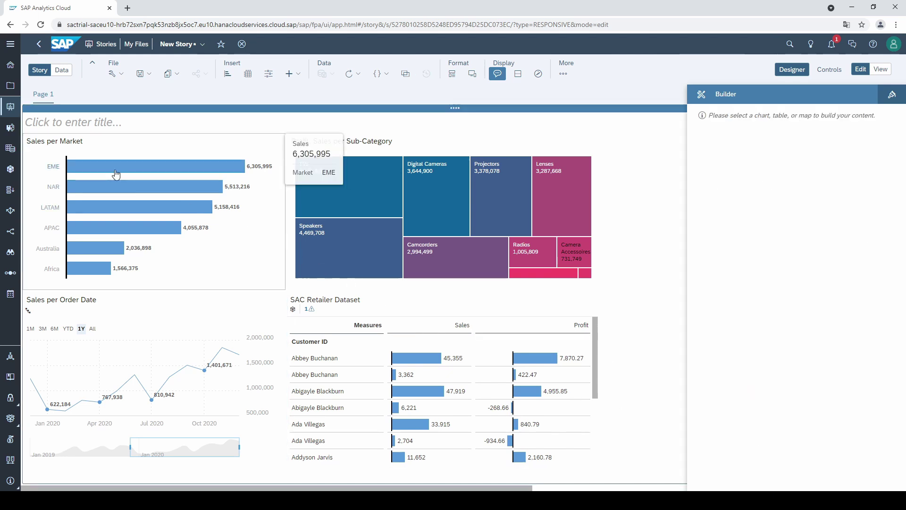
Step: Switch to View mode, filter the market chart to EME, then remove that filter
click(881, 71)
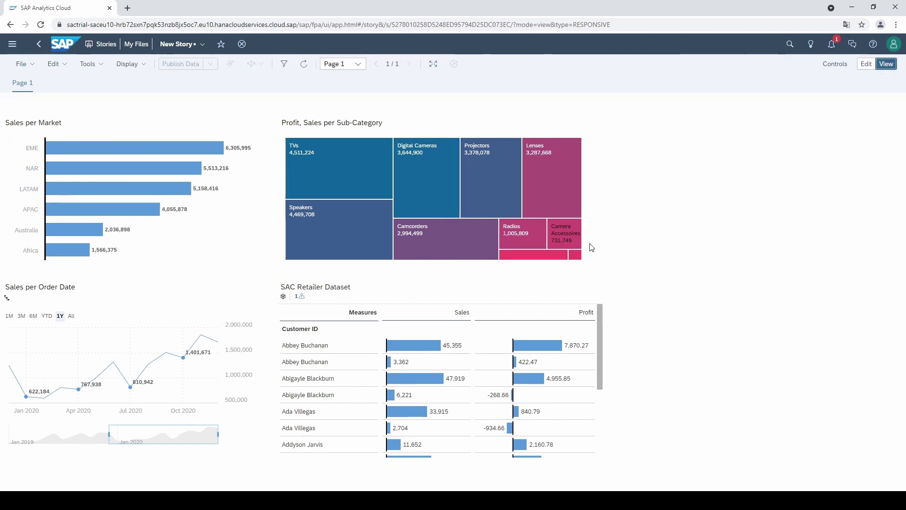
mouse_move(590, 249)
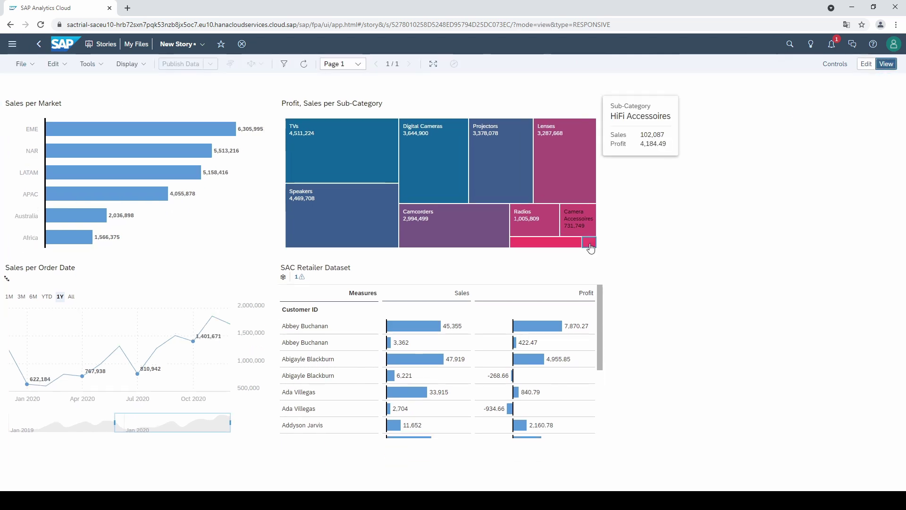
click(91, 136)
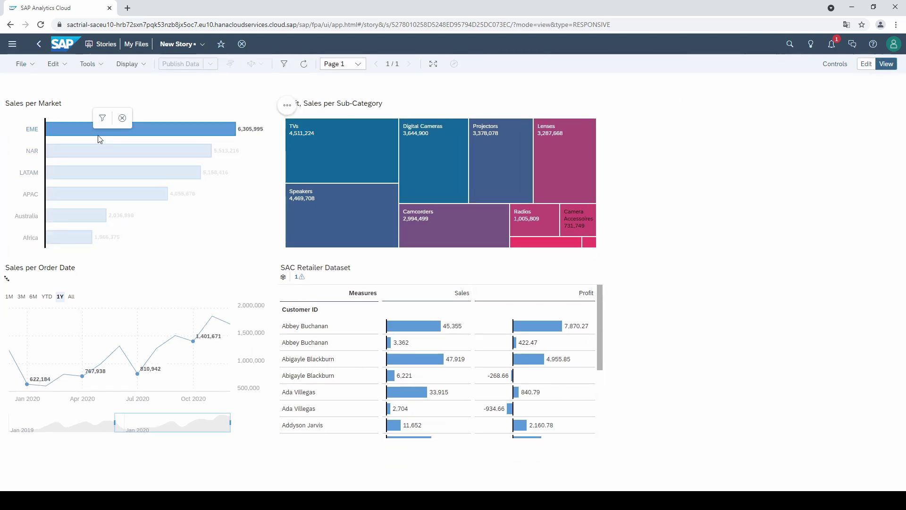
click(104, 120)
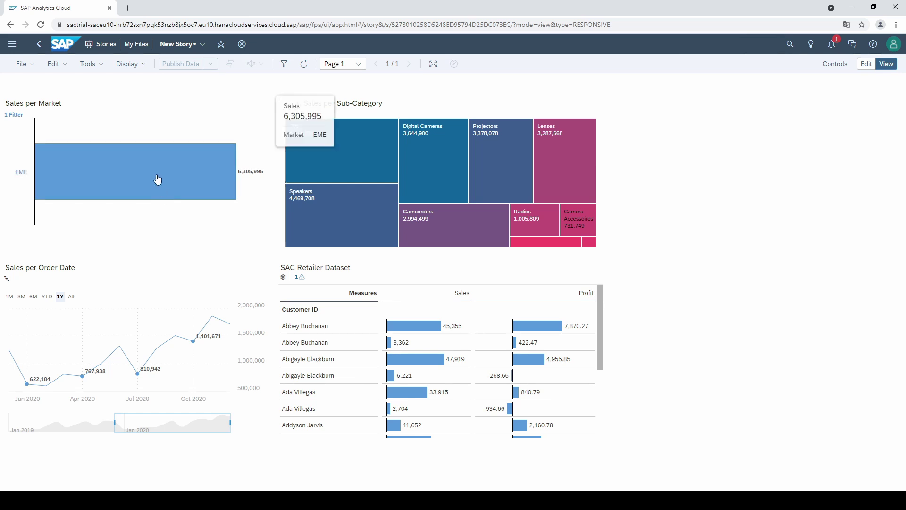
click(159, 180)
click(189, 161)
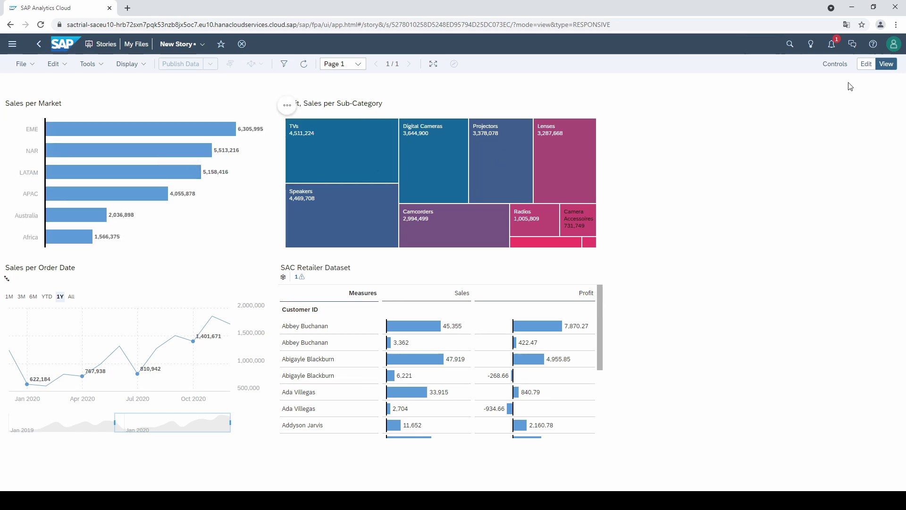
Step: Back in Edit mode, set the market chart's Linked Analysis to All Widgets on the Page
click(866, 64)
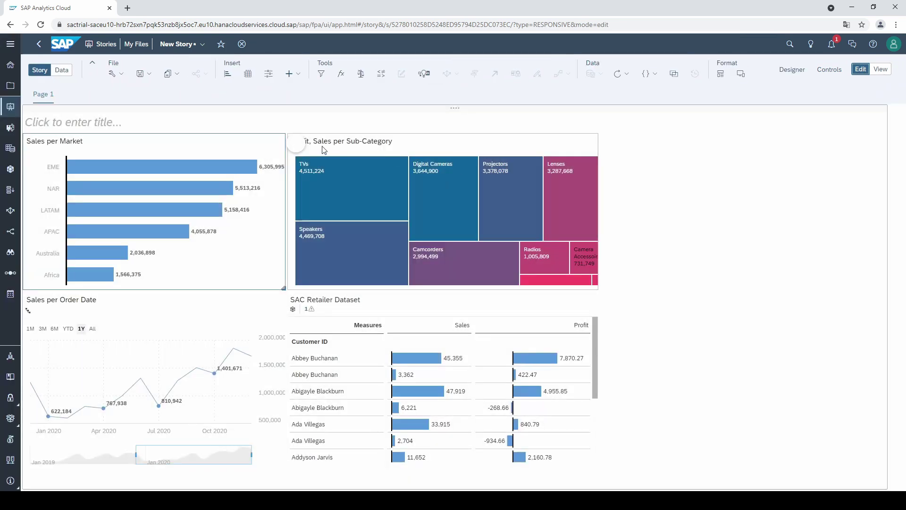
click(296, 144)
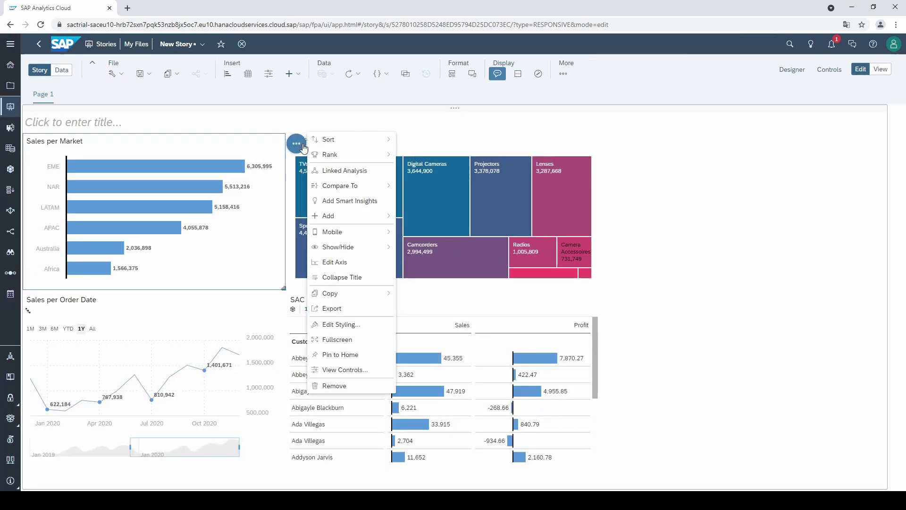
click(378, 172)
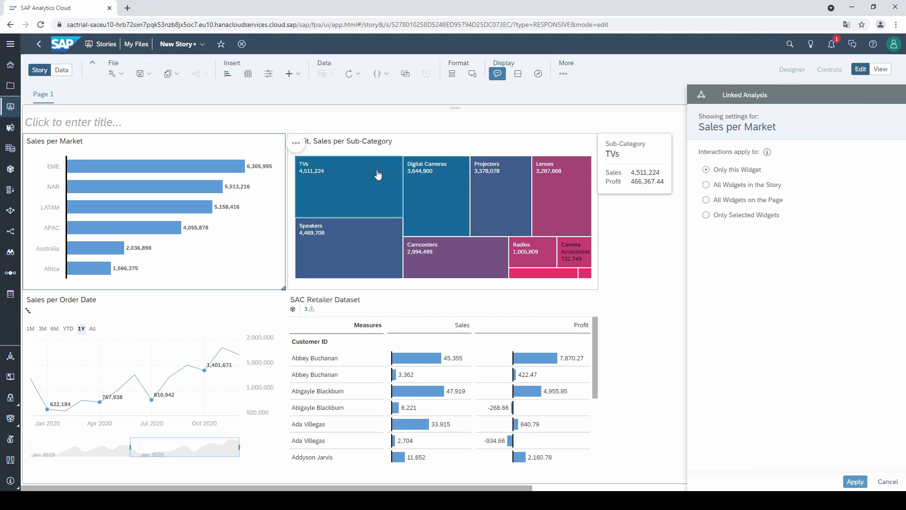
click(744, 202)
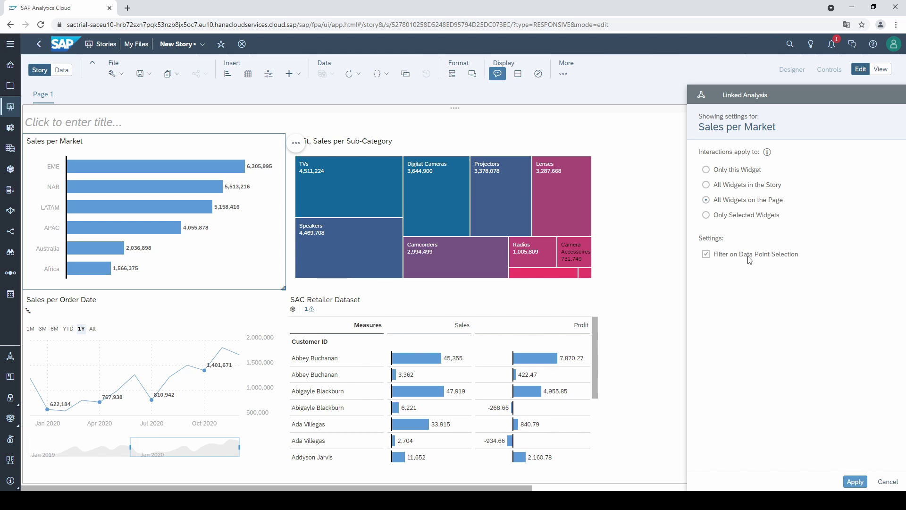
click(860, 482)
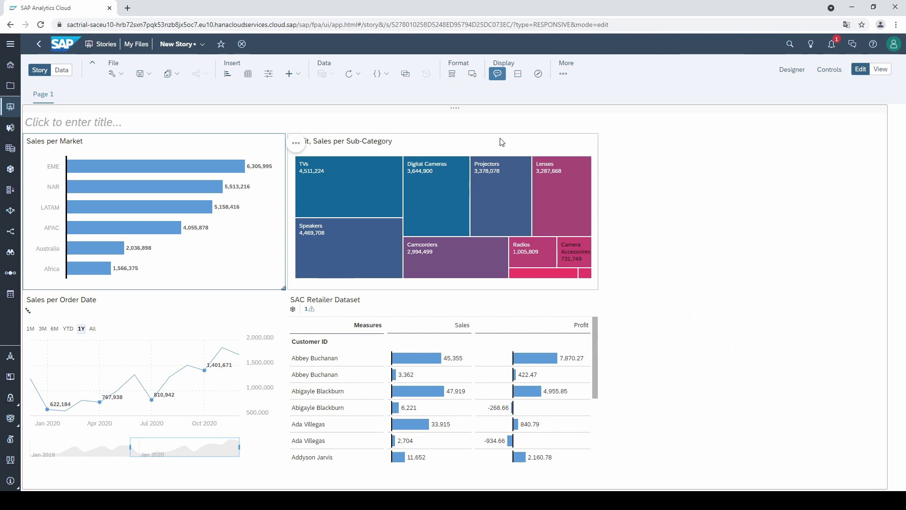
Step: Set the treemap's Linked Analysis to All Widgets on the Page and apply
click(607, 144)
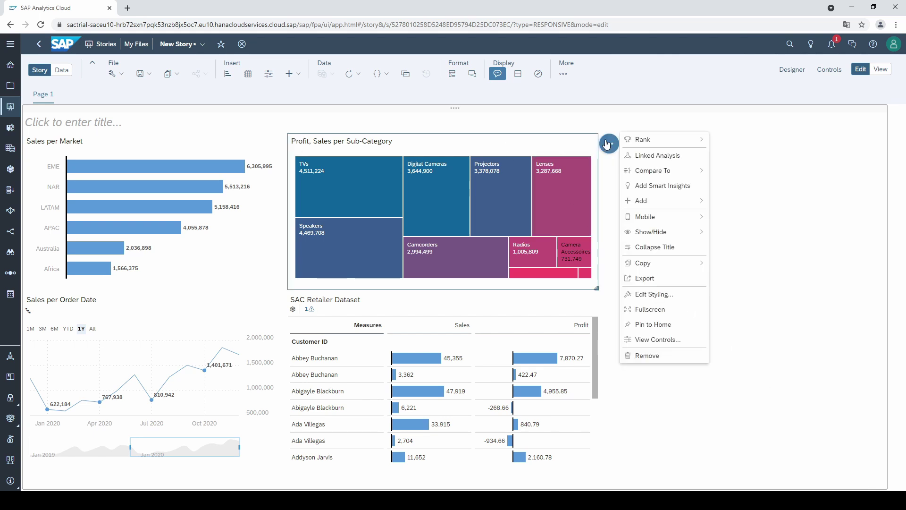
click(638, 156)
click(717, 201)
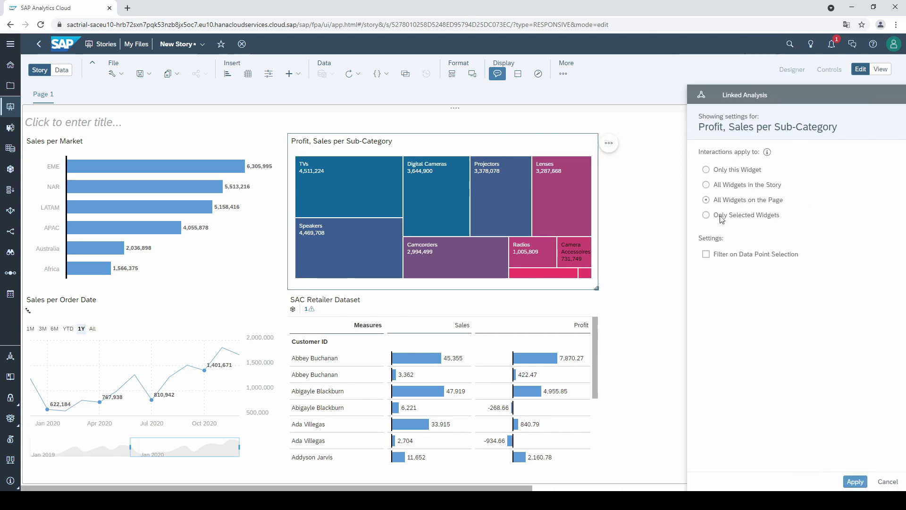
click(855, 481)
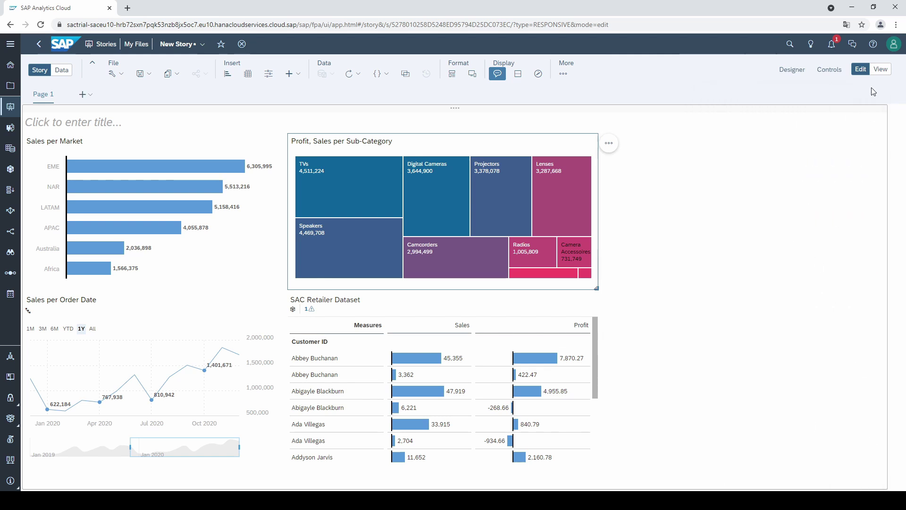
Step: In View mode, filter the dashboard to the EME market bar and the Lenses treemap tile
click(878, 69)
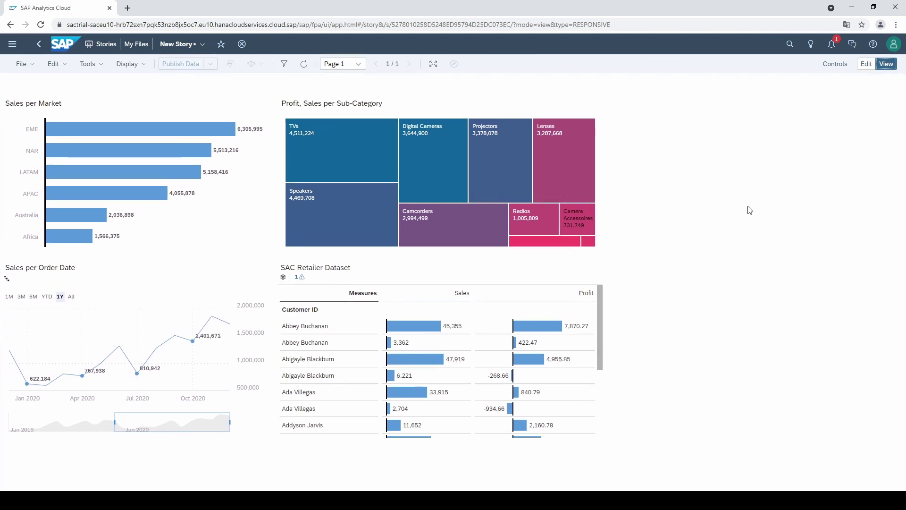
click(127, 131)
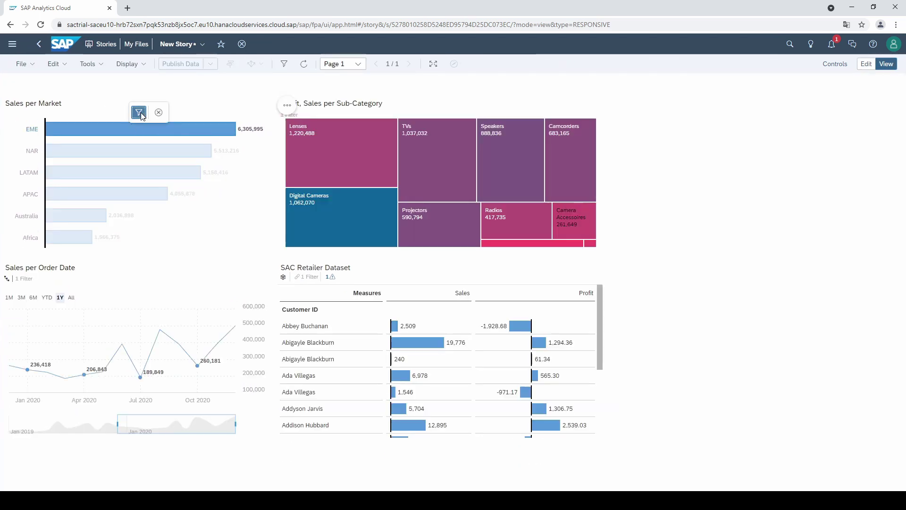
click(139, 113)
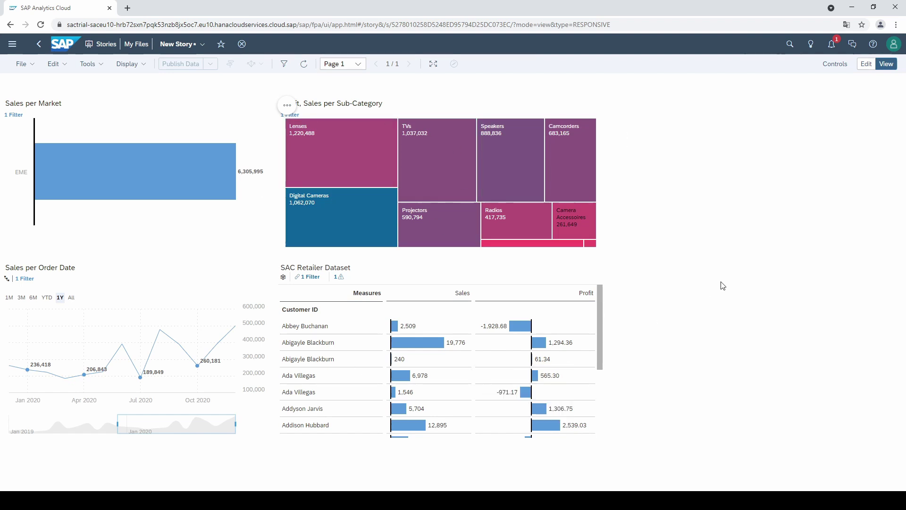
click(369, 158)
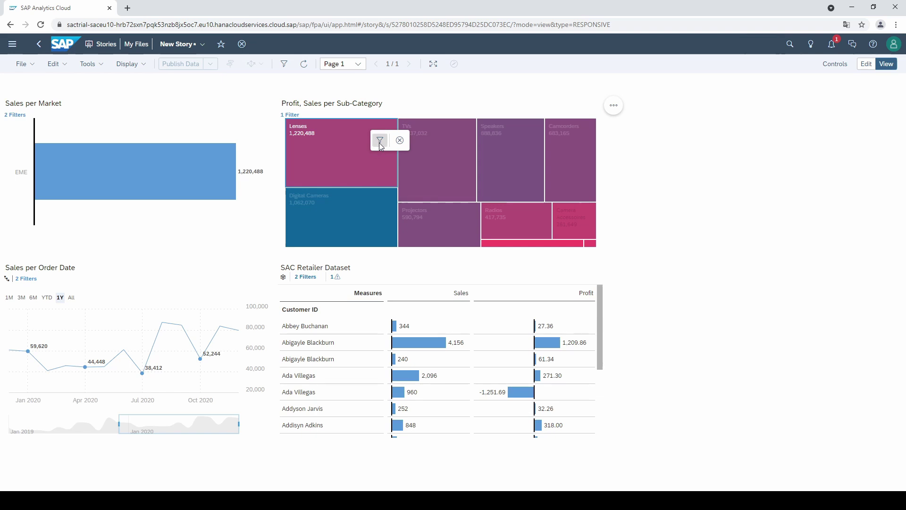
click(380, 141)
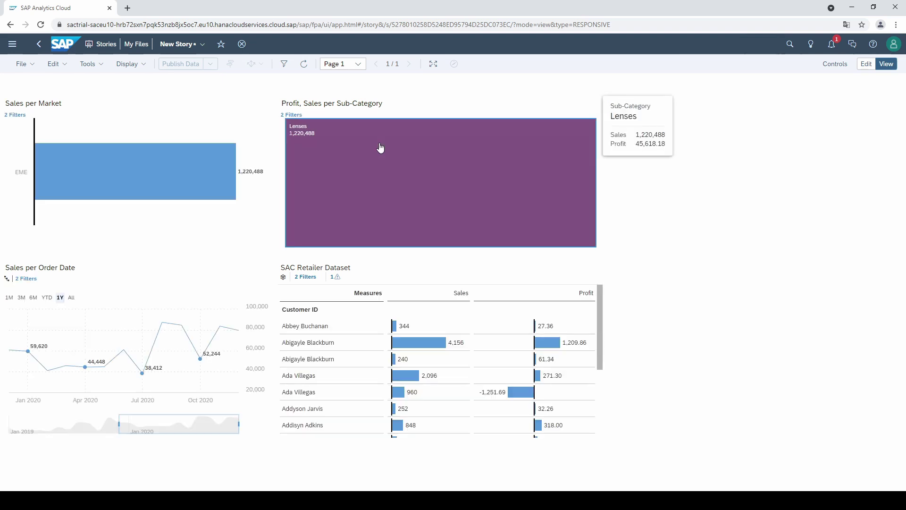
Step: Sort the Customer table by Sales in descending order
click(462, 297)
mouse_move(491, 305)
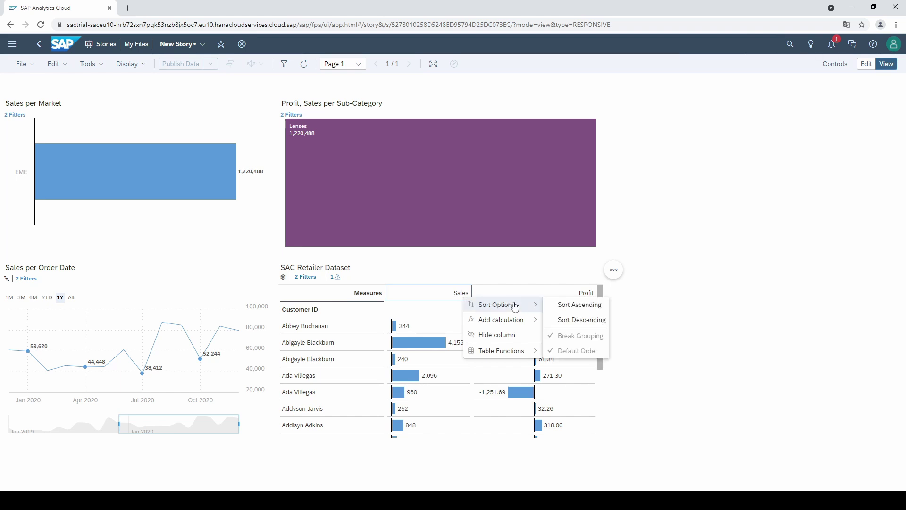
click(574, 321)
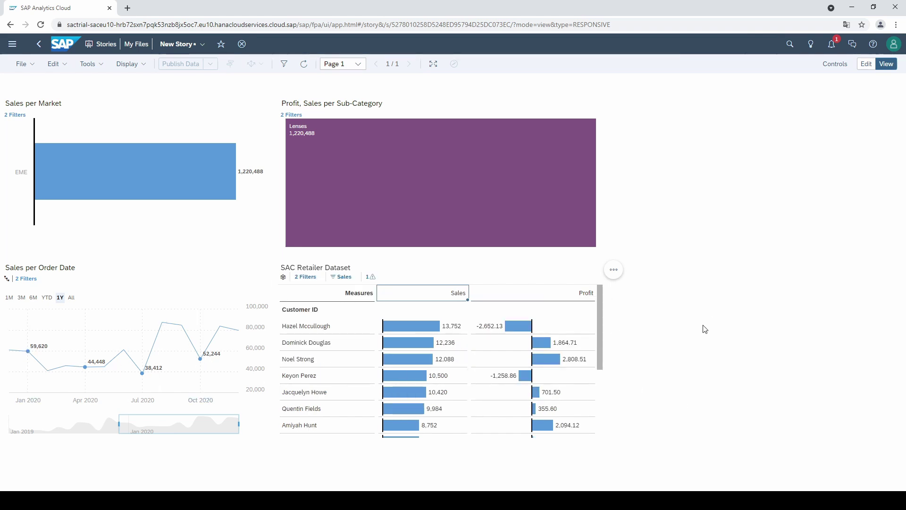
Step: Remove the Sub-Category (Lenses) and EME market filters so every widget is unfiltered
mouse_move(395, 190)
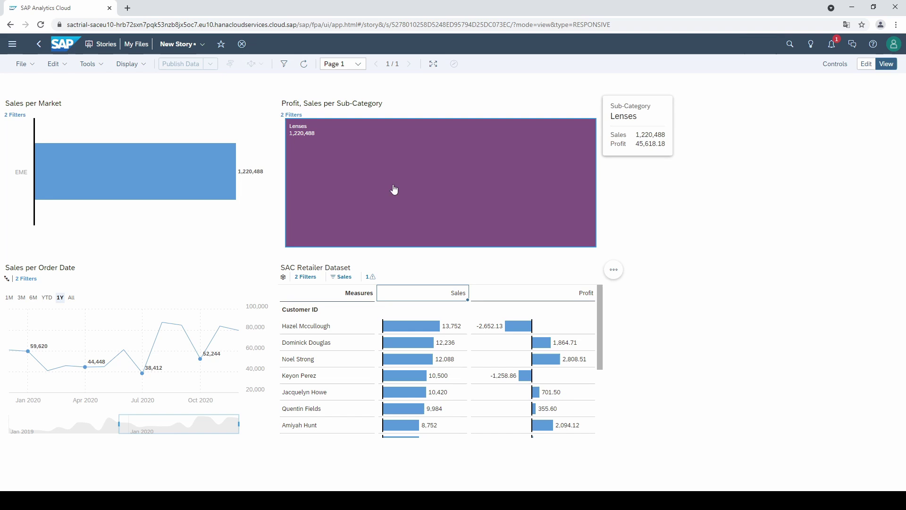
click(290, 114)
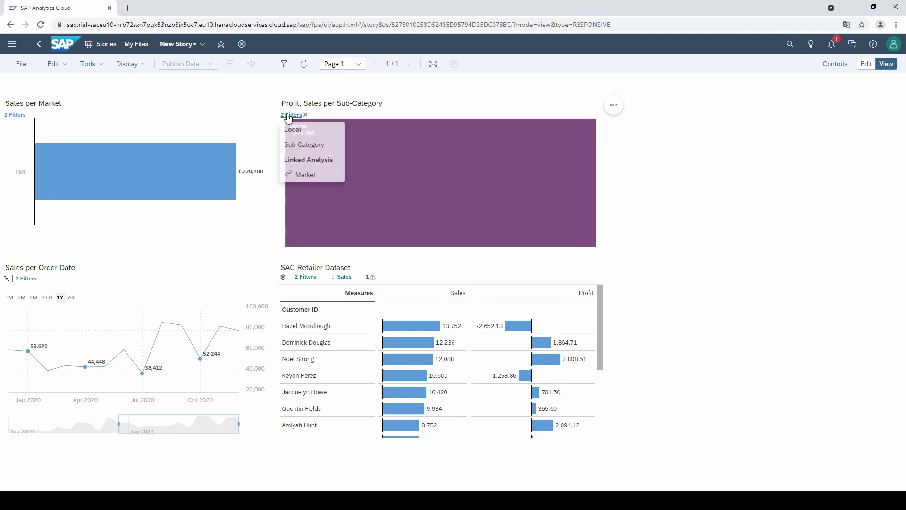
click(337, 144)
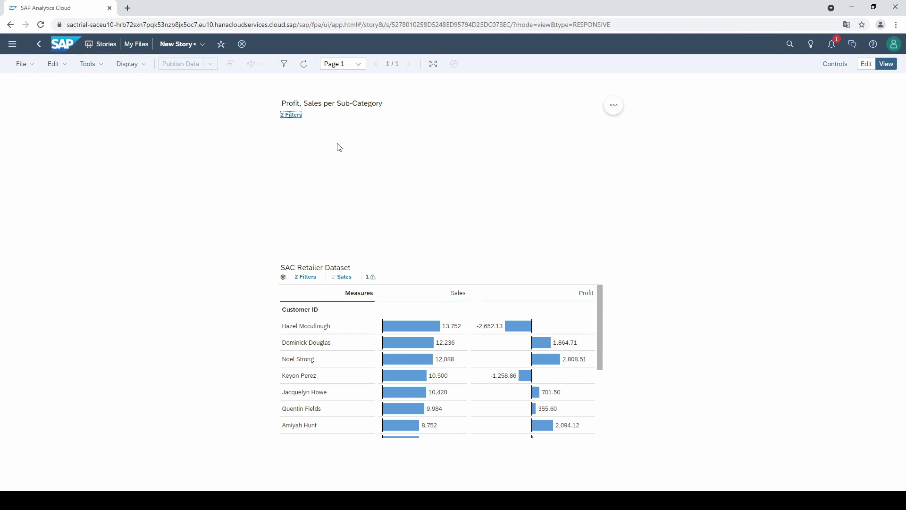
click(178, 169)
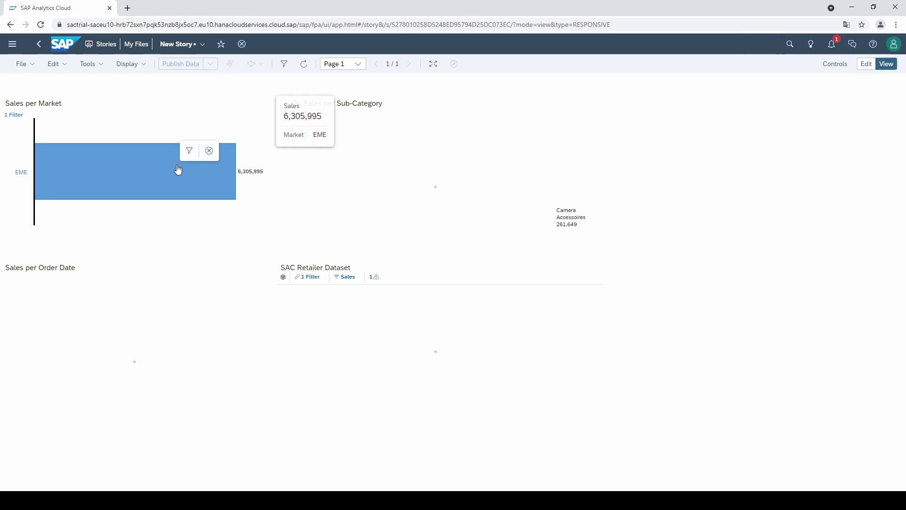
click(208, 151)
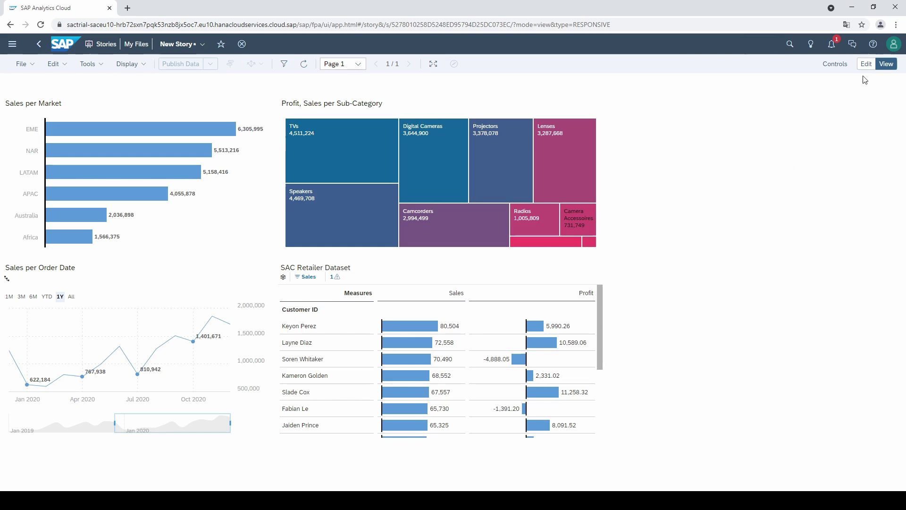
Step: Return to edit mode and choose Save from the File Save dropdown, prefilled as New Story
click(866, 64)
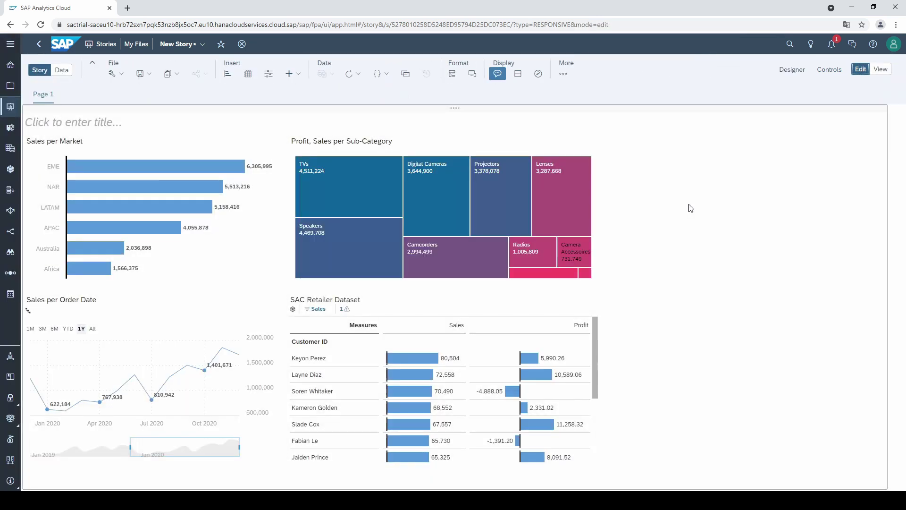
click(149, 76)
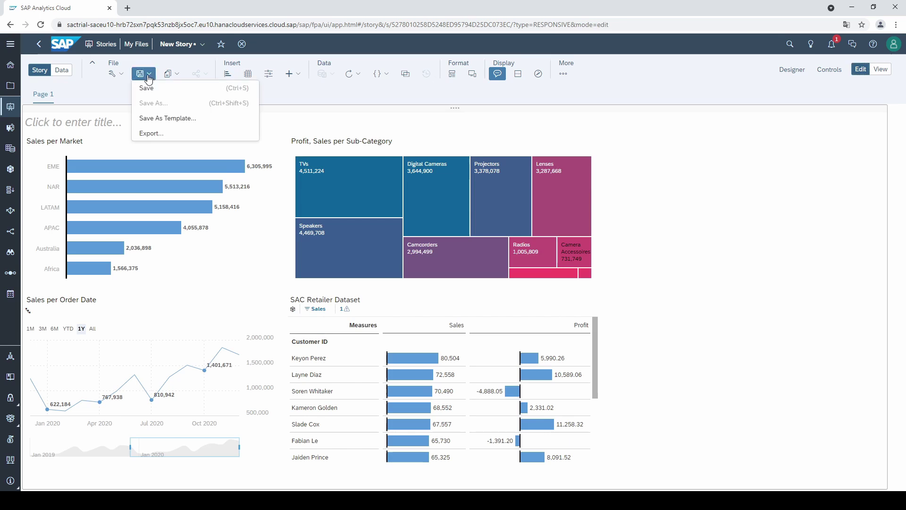
click(162, 89)
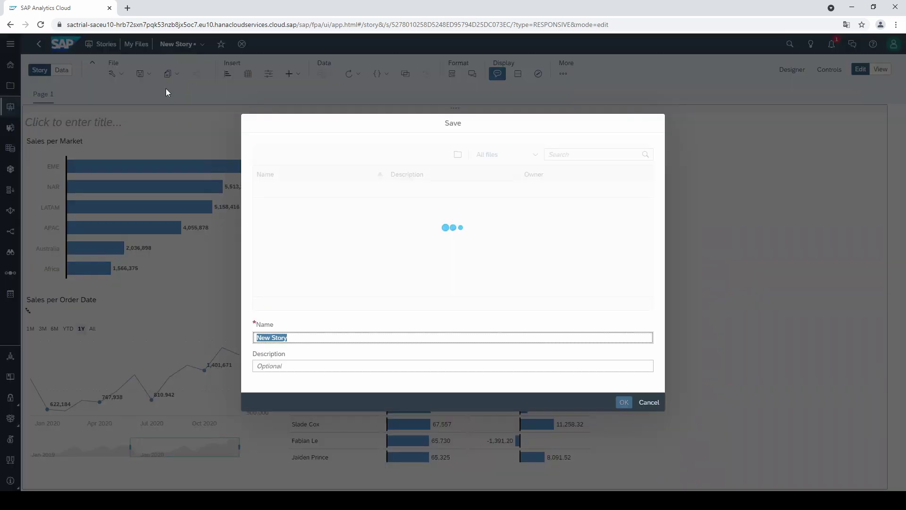